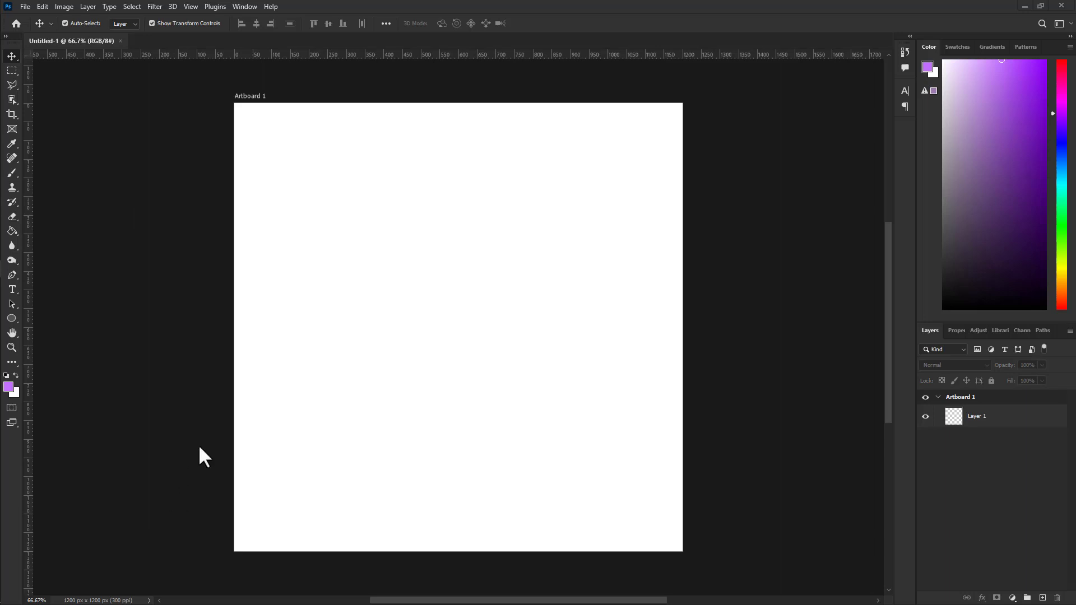
Scroll the canvas so the new 1200 × 1200 px artboard is centred.
scroll(280, 264, down, 2)
scroll(280, 264, up, 1)
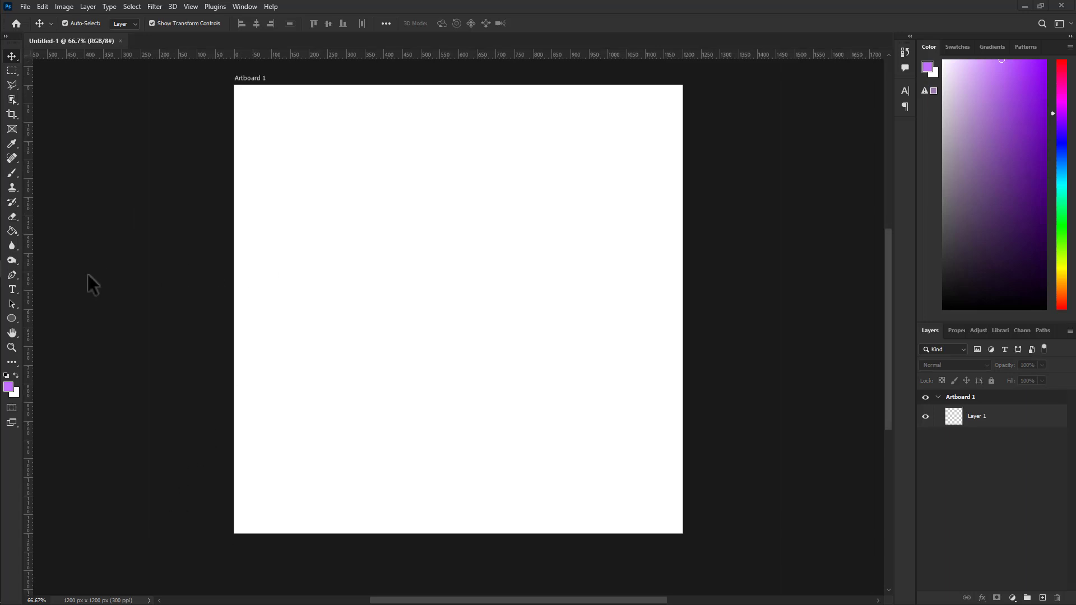
Draw a tall rectangle on the left of the artboard with the Rectangle Tool.
click(12, 318)
click(65, 318)
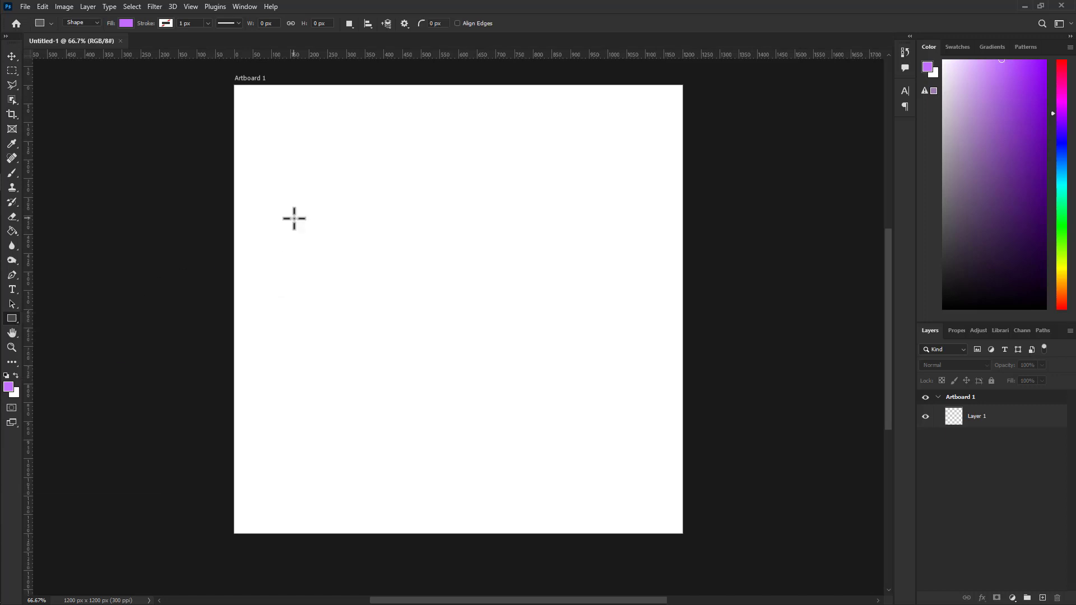
drag(285, 130, 505, 470)
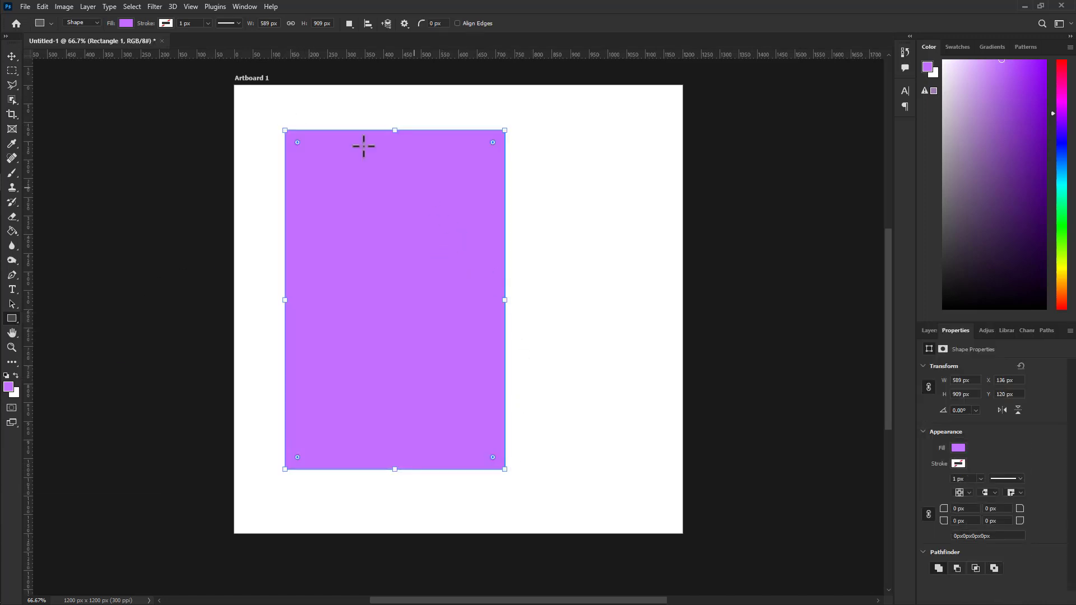
click(90, 173)
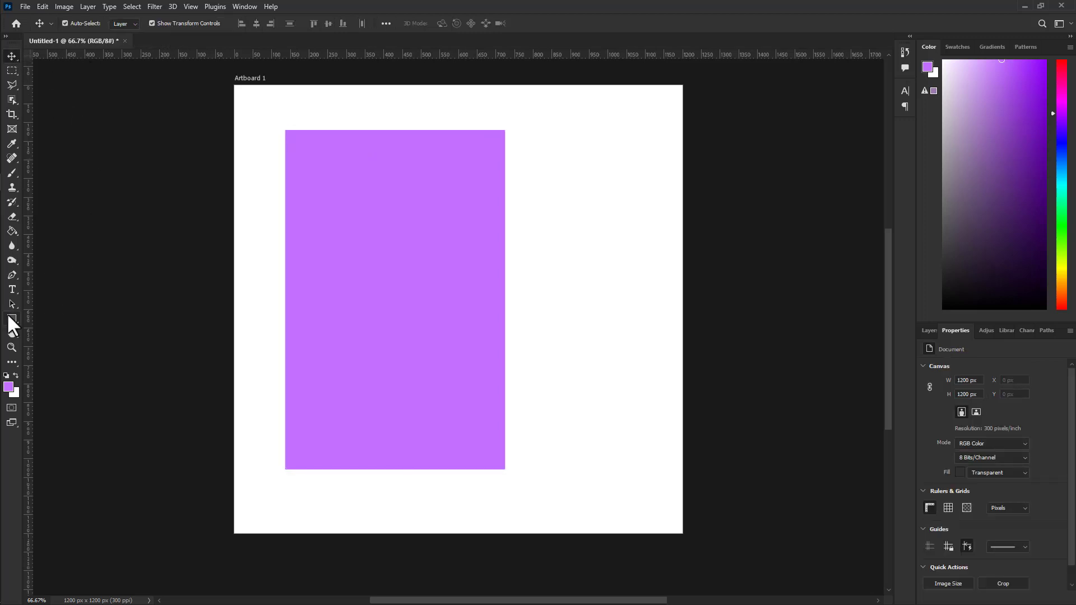
Add an artboard-sized light grey background rectangle beneath Rectangle 1.
drag(235, 85, 557, 423)
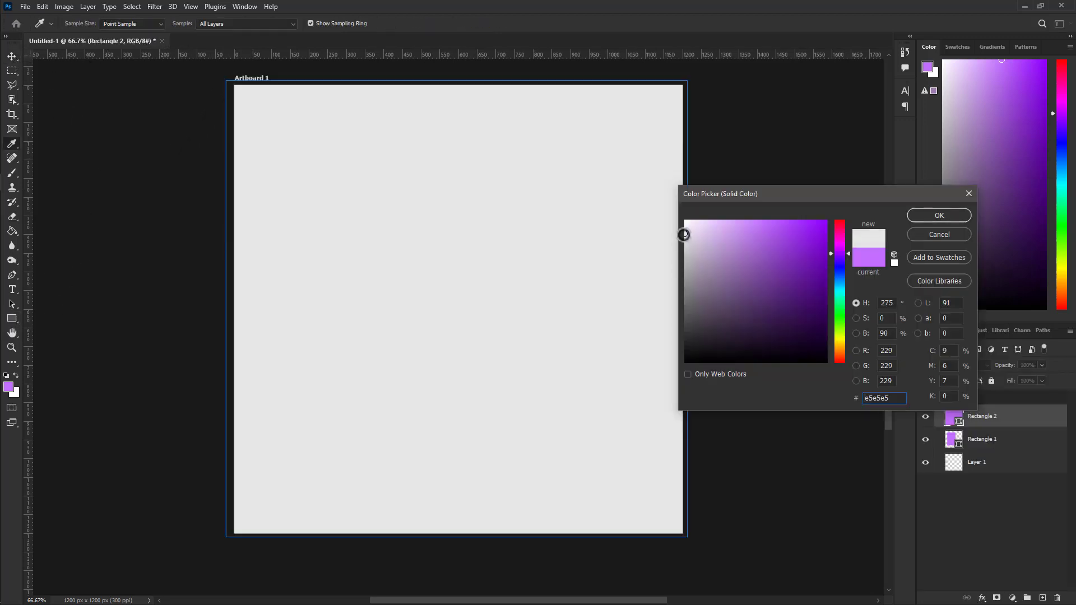
drag(684, 234, 677, 226)
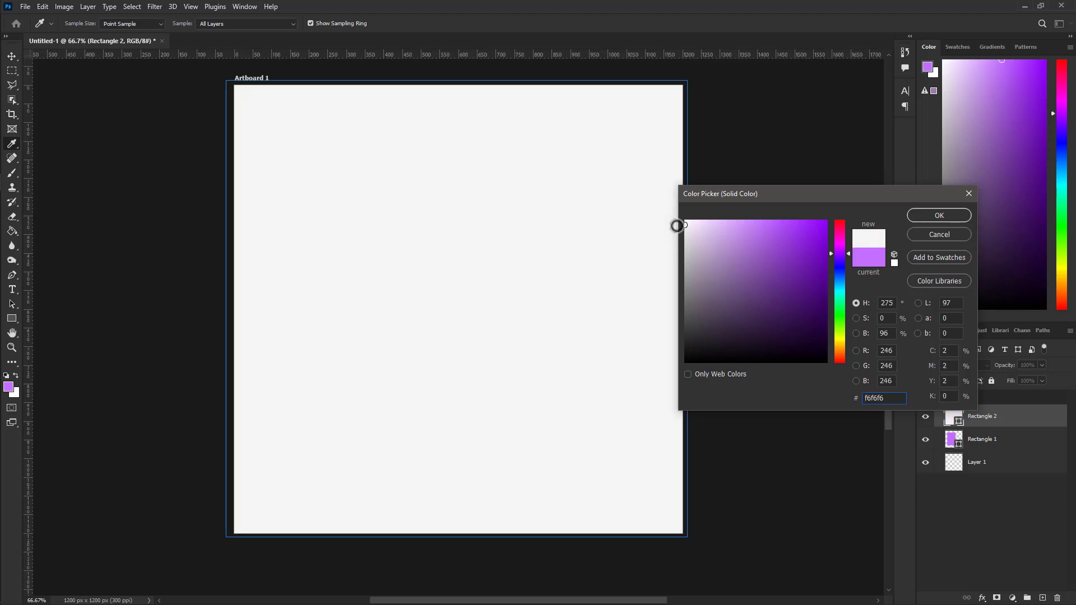
click(937, 213)
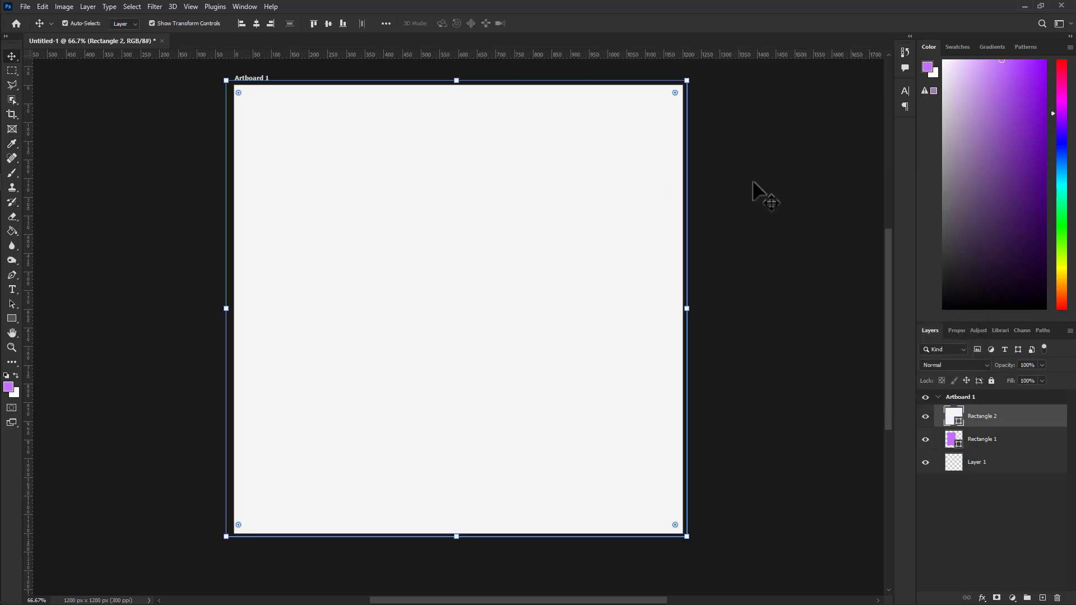
click(615, 243)
drag(1011, 408, 1021, 448)
click(745, 275)
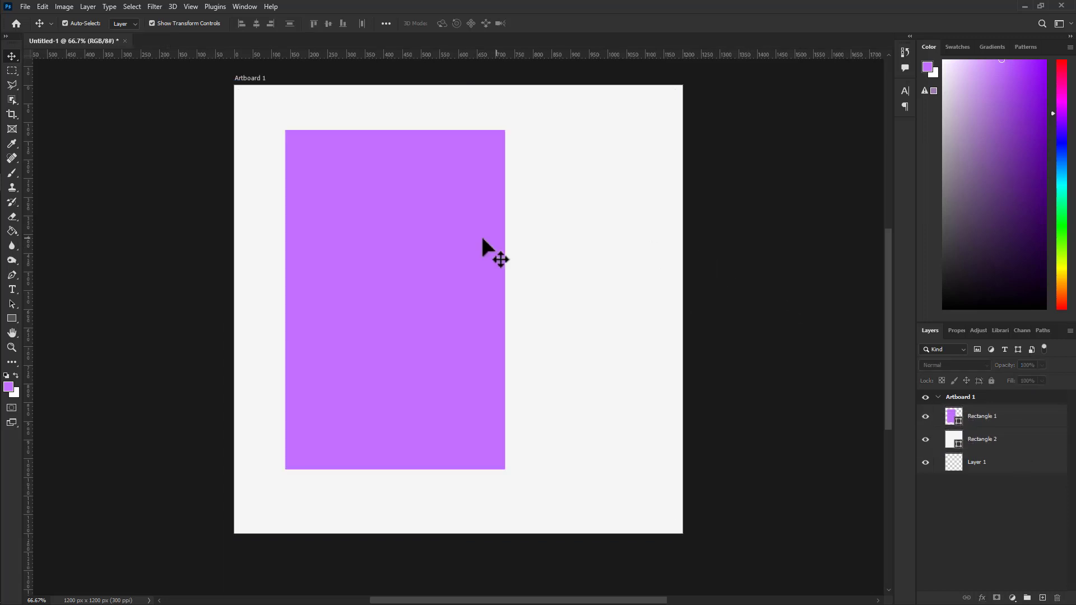
Change the tall Rectangle 1's fill colour from purple to white.
click(449, 241)
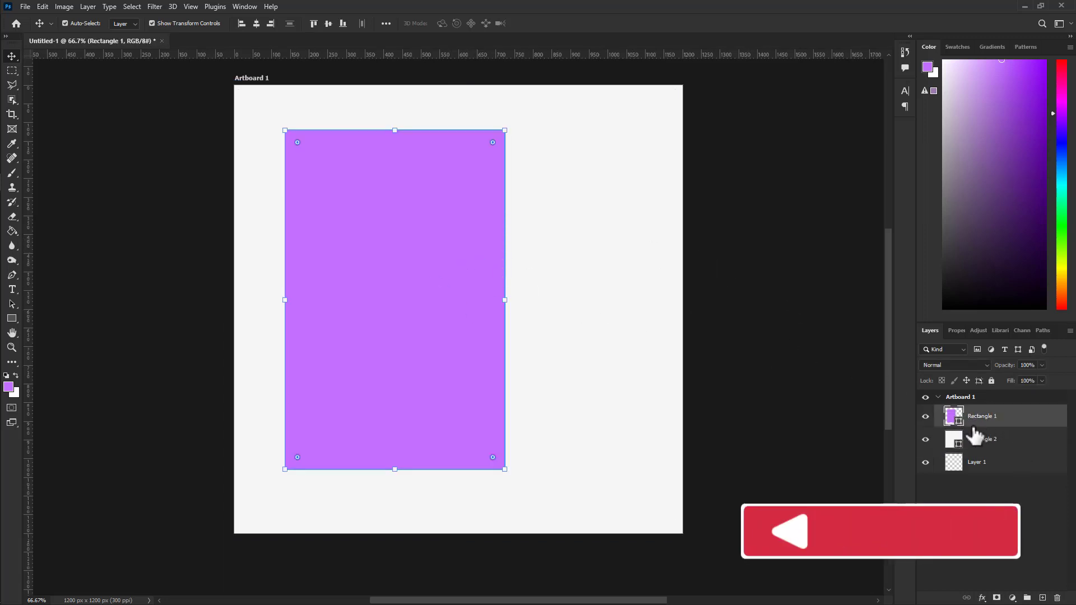
double_click(954, 418)
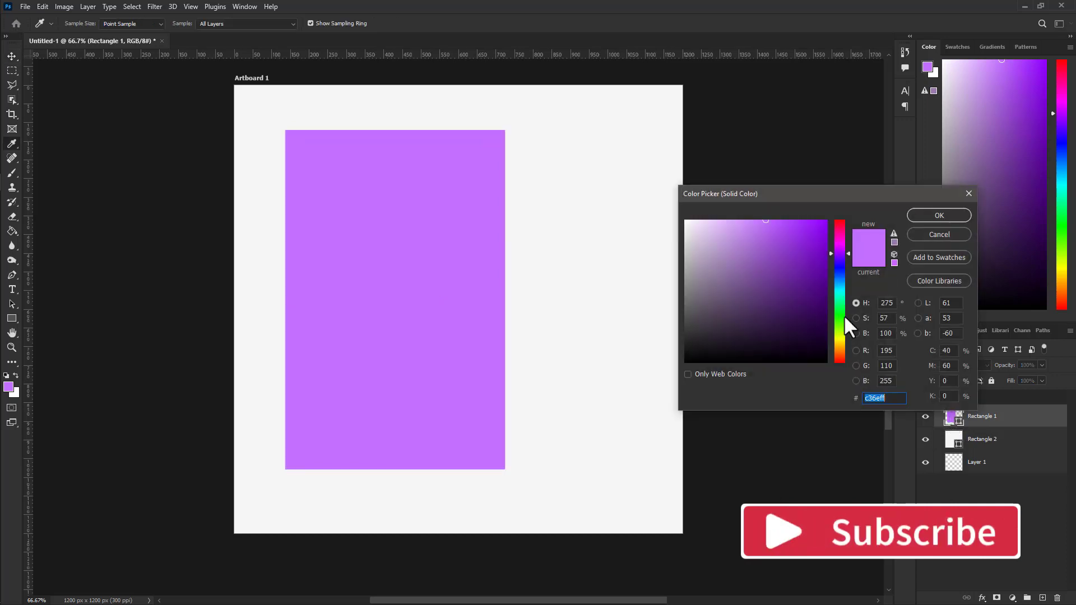
drag(729, 258, 641, 197)
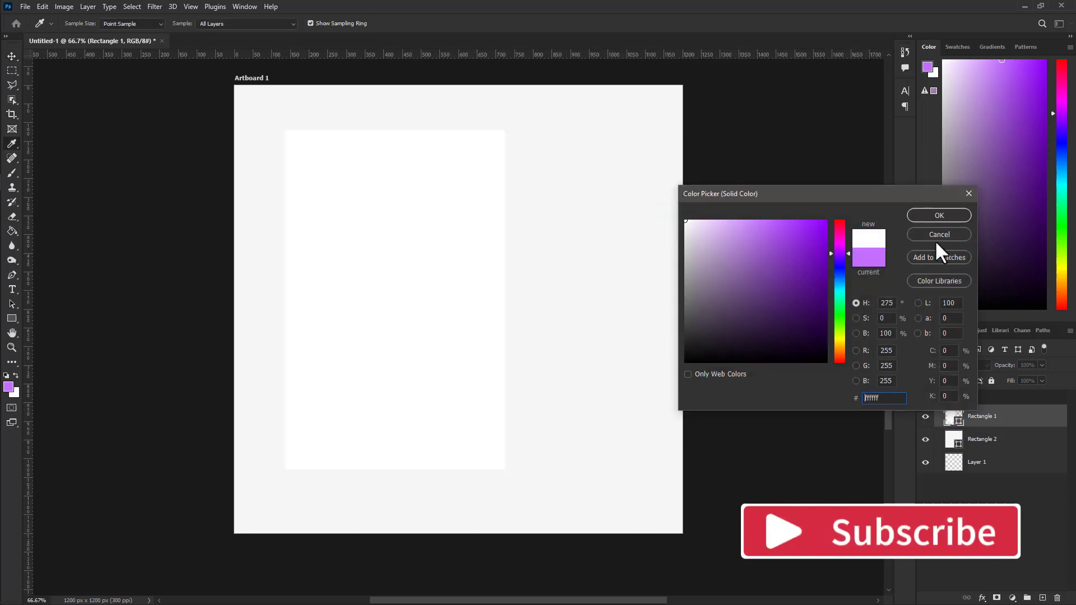
click(938, 217)
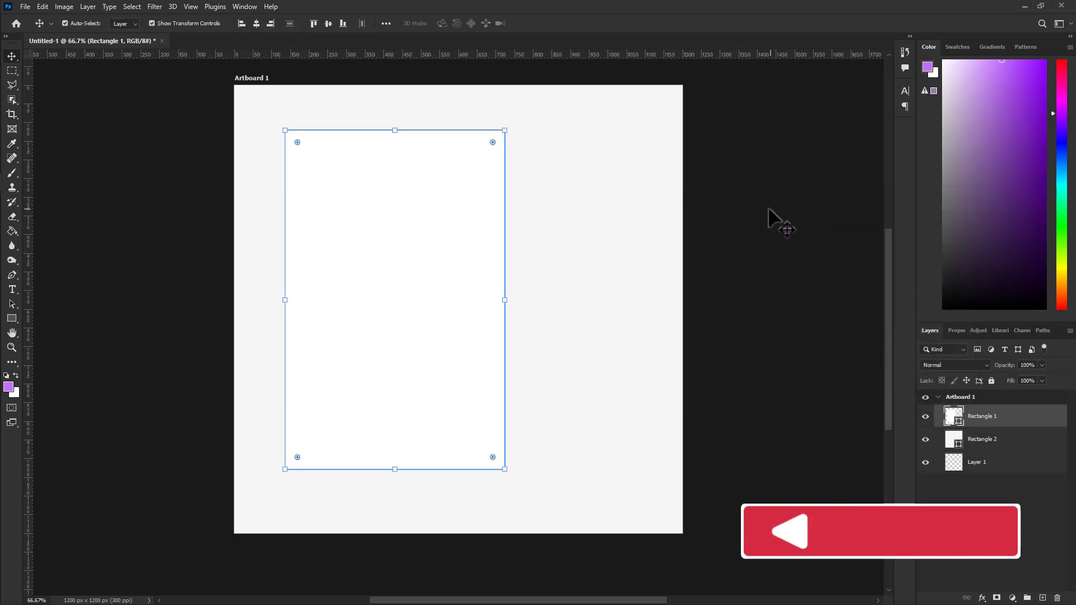
click(449, 231)
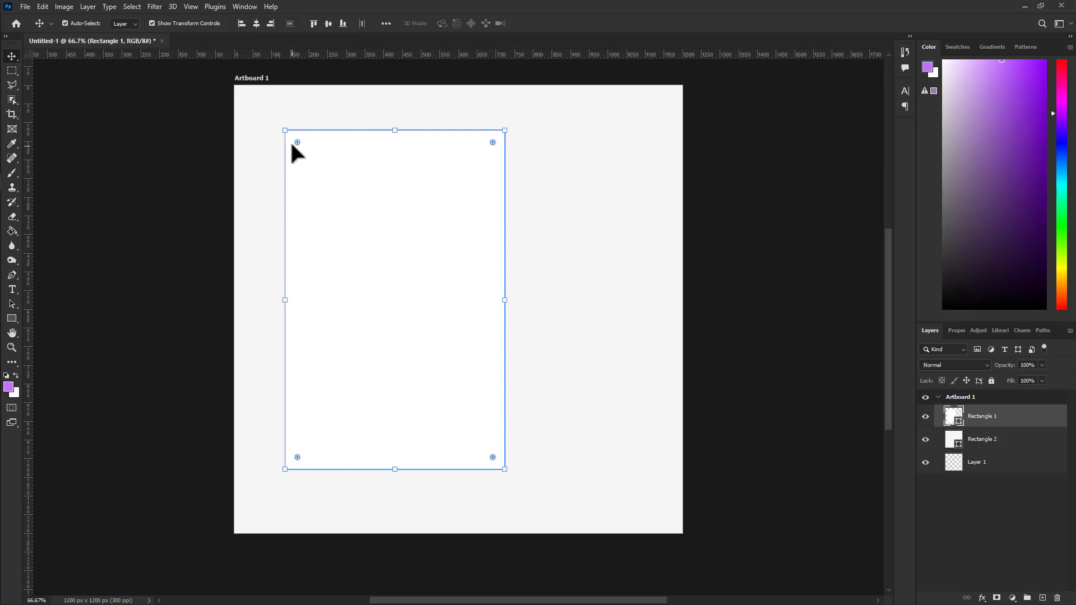
Round the white rectangle's top-right corner with a large radius.
click(602, 340)
click(370, 199)
drag(493, 142, 553, 128)
click(507, 141)
click(427, 162)
drag(493, 143, 493, 143)
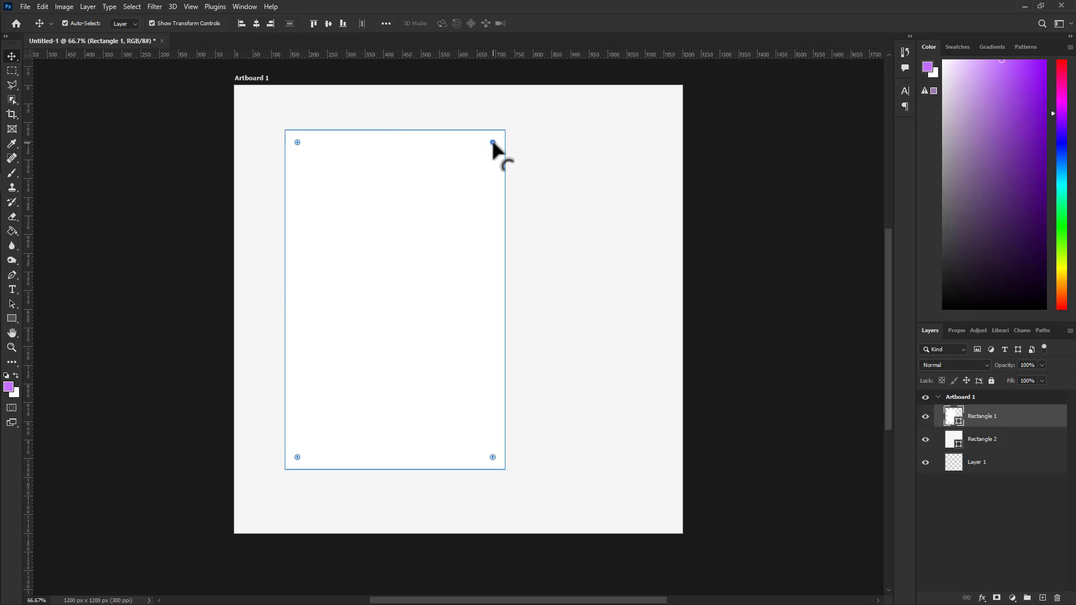
drag(493, 143, 461, 240)
click(545, 235)
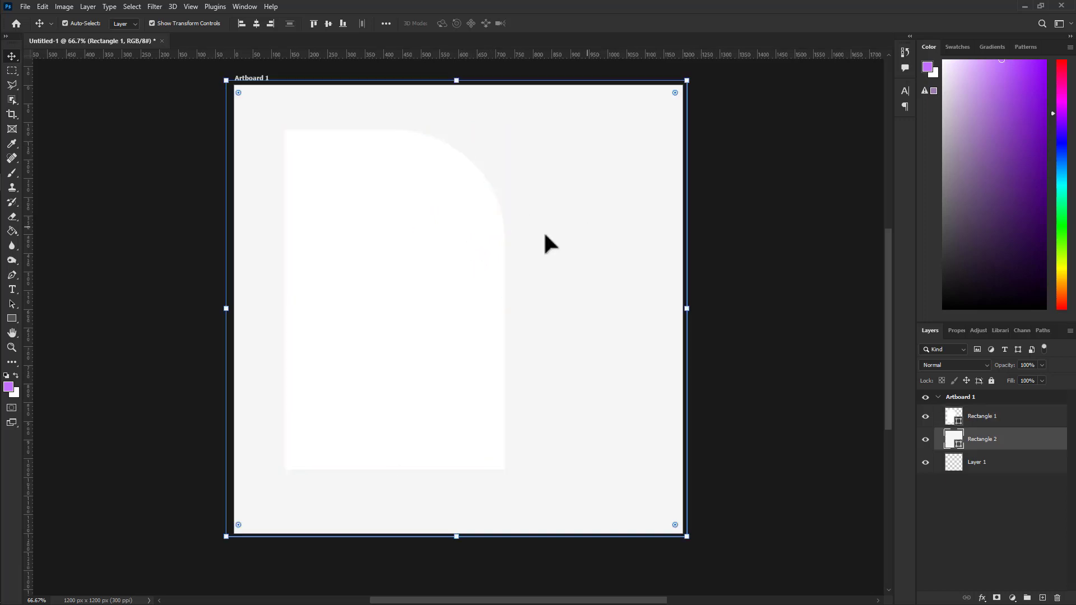
Round the bottom-left corner with a large radius and nudge the shape slightly down.
click(464, 245)
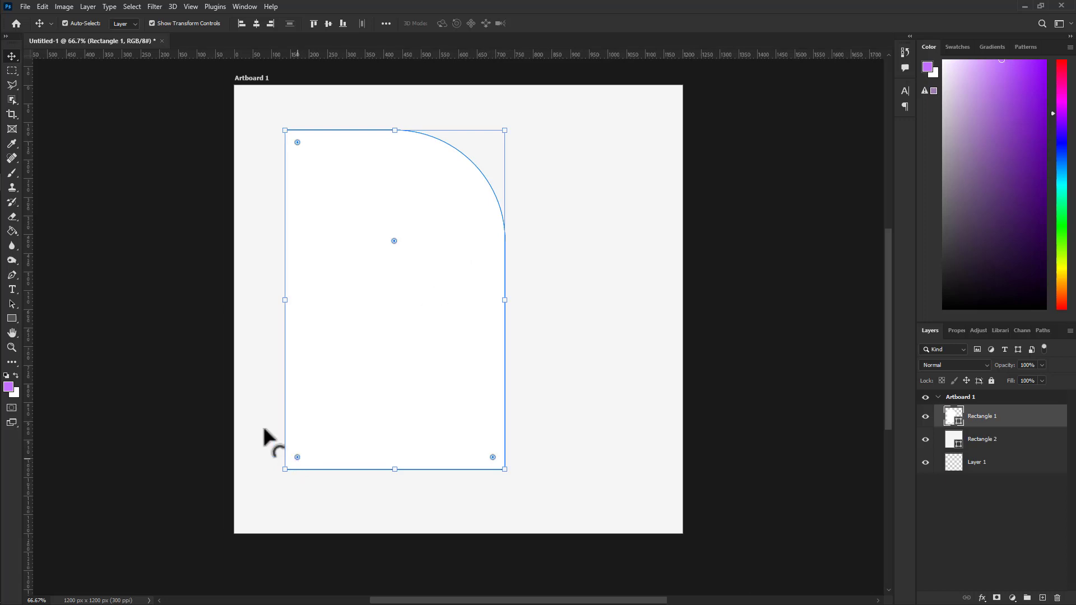
click(199, 373)
click(404, 413)
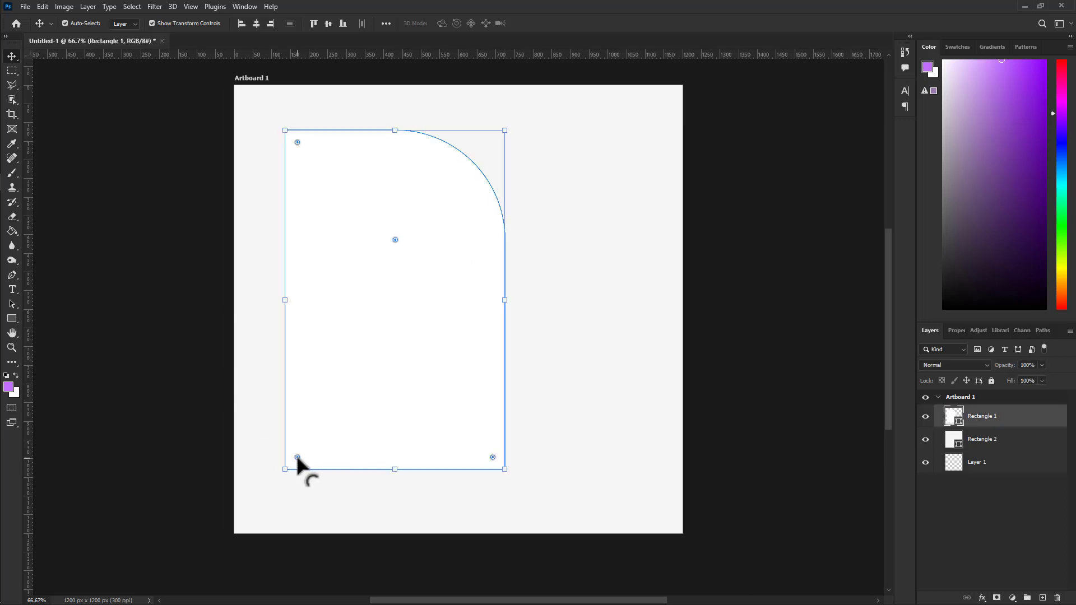
drag(298, 458, 399, 338)
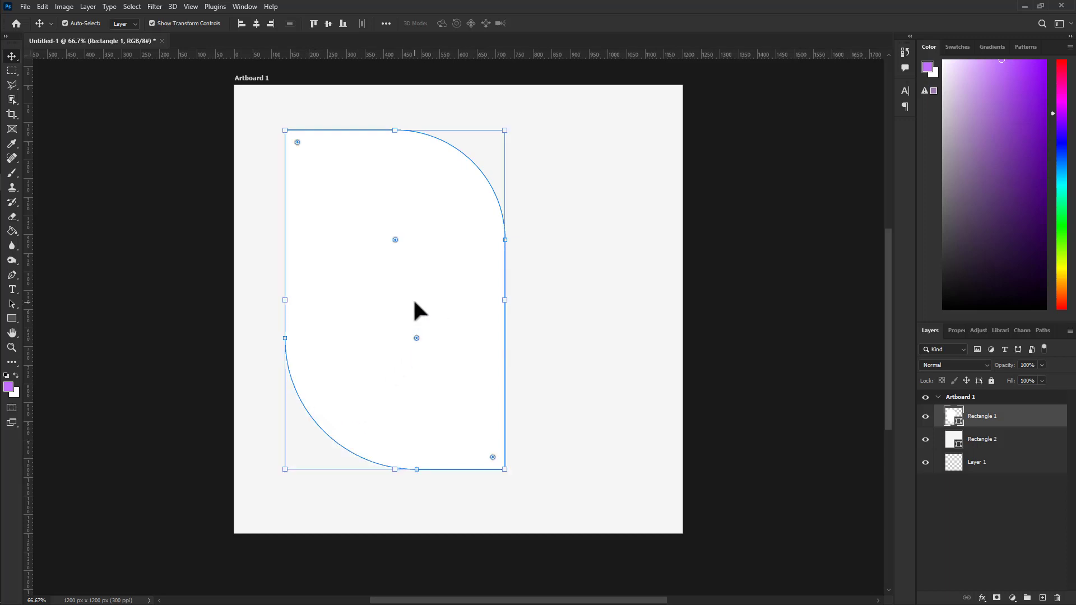
drag(415, 301, 415, 310)
click(705, 247)
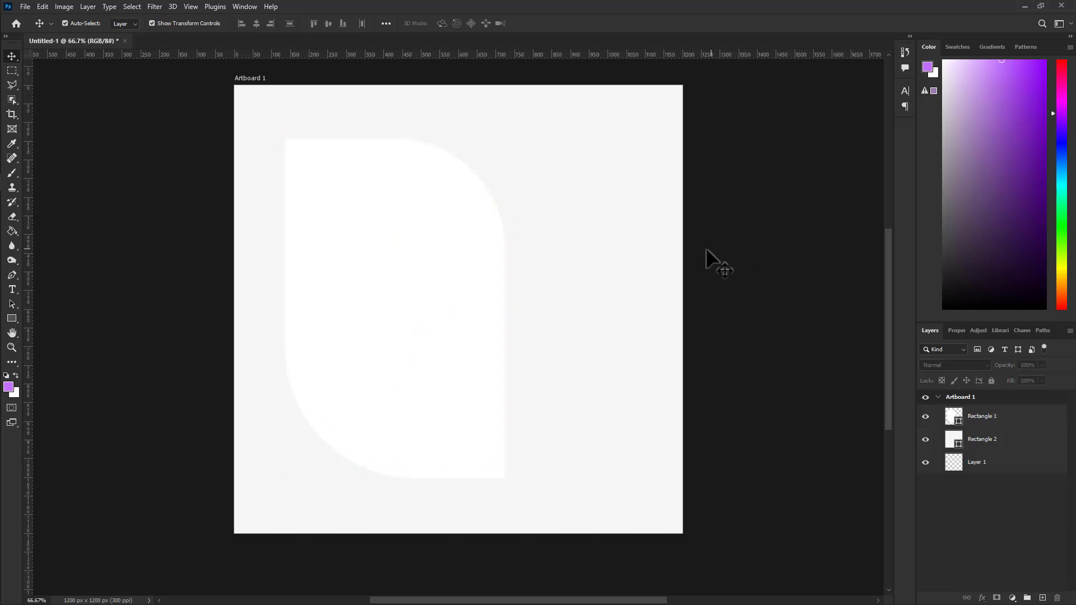
click(449, 303)
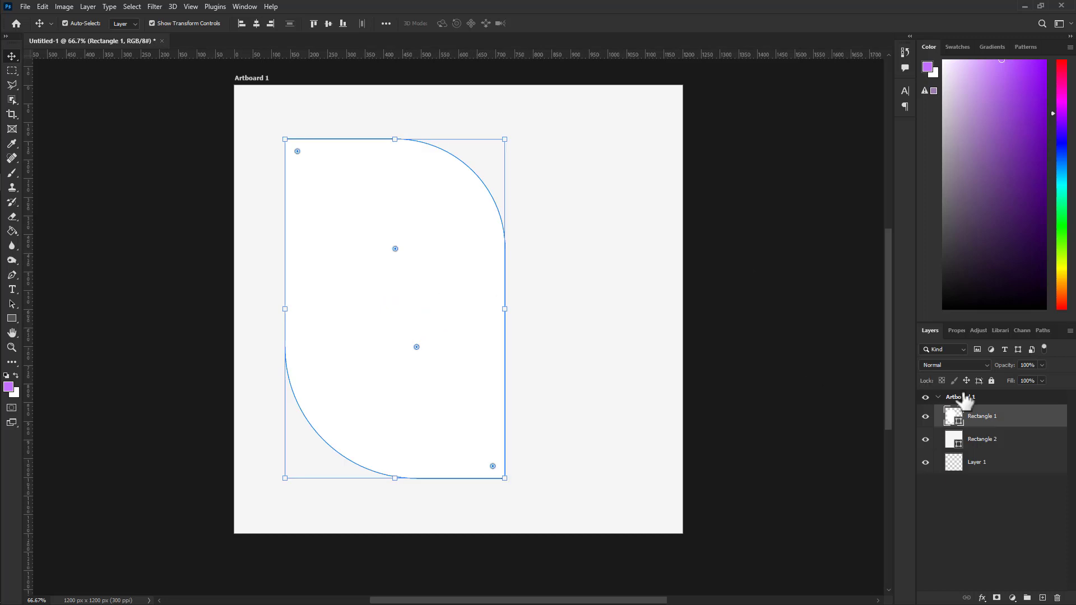
Add a drop shadow to Rectangle 1 in light grey #bfbfbf.
right_click(1023, 422)
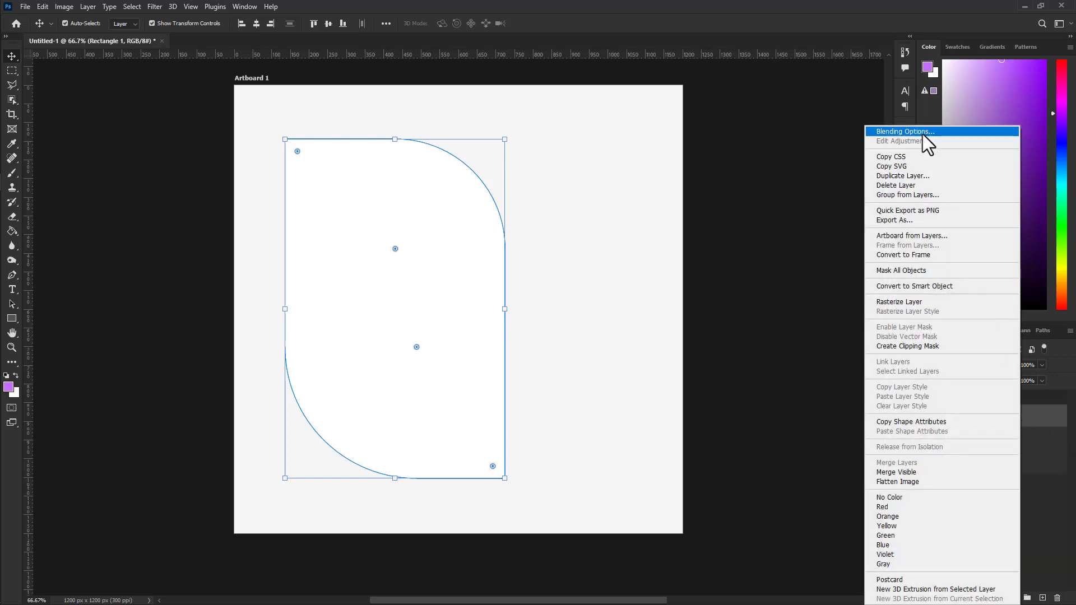
click(1046, 426)
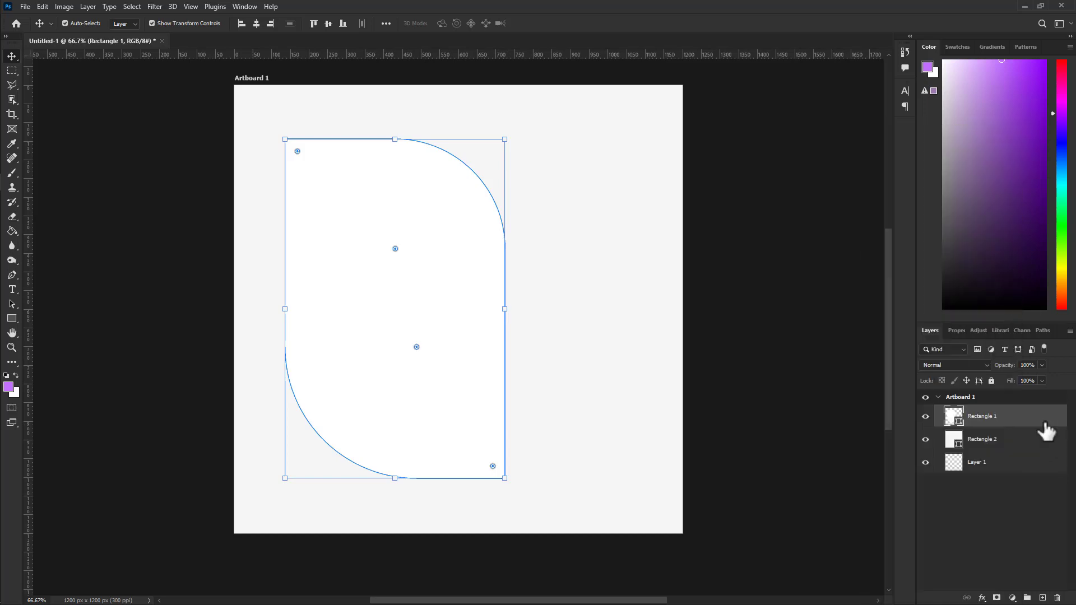
double_click(1046, 429)
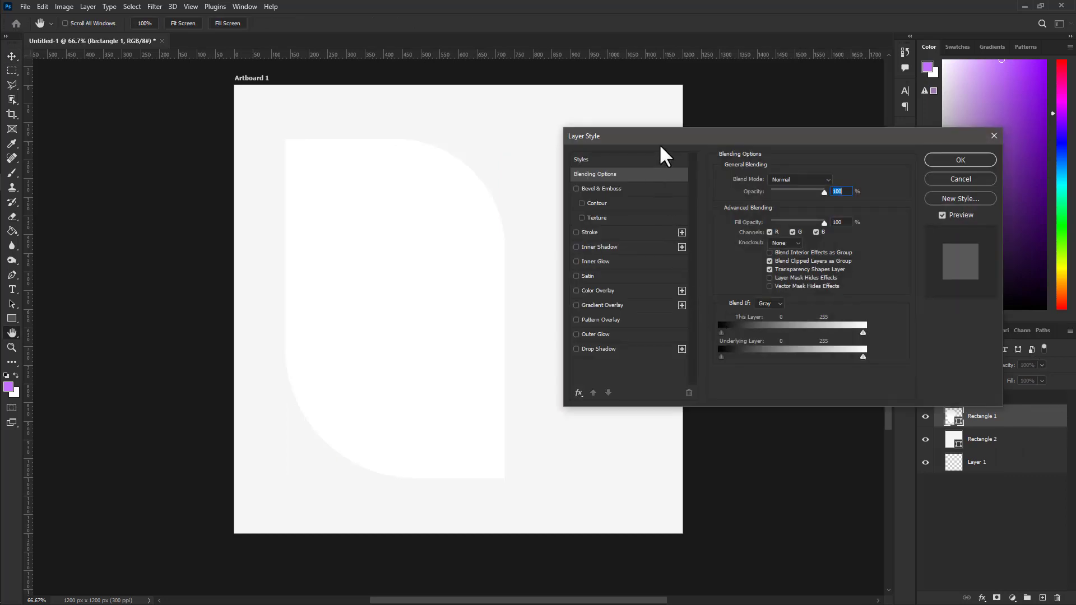
drag(660, 148, 735, 114)
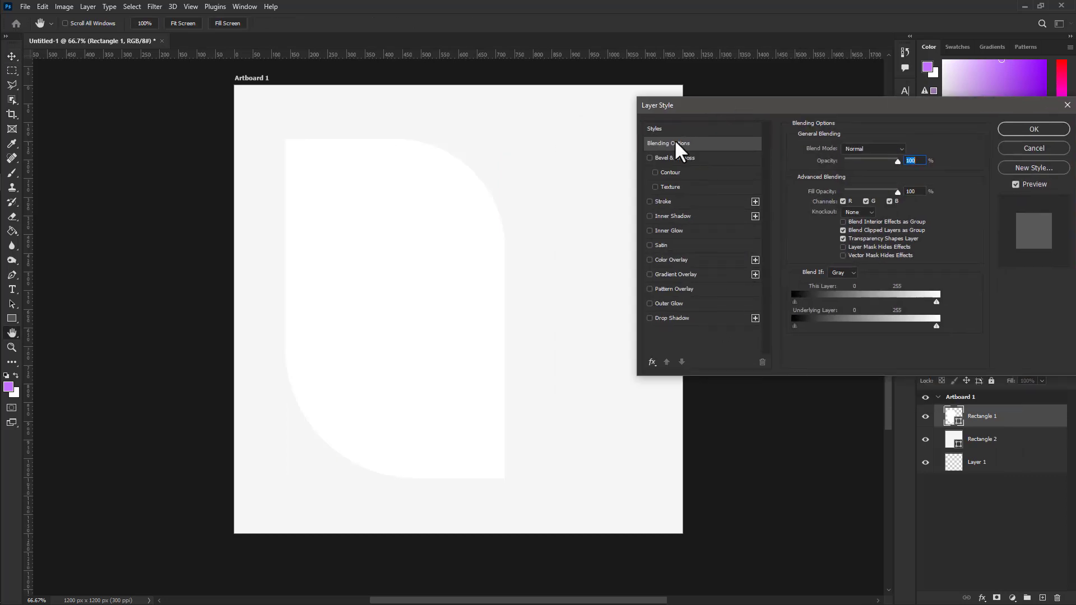
click(656, 318)
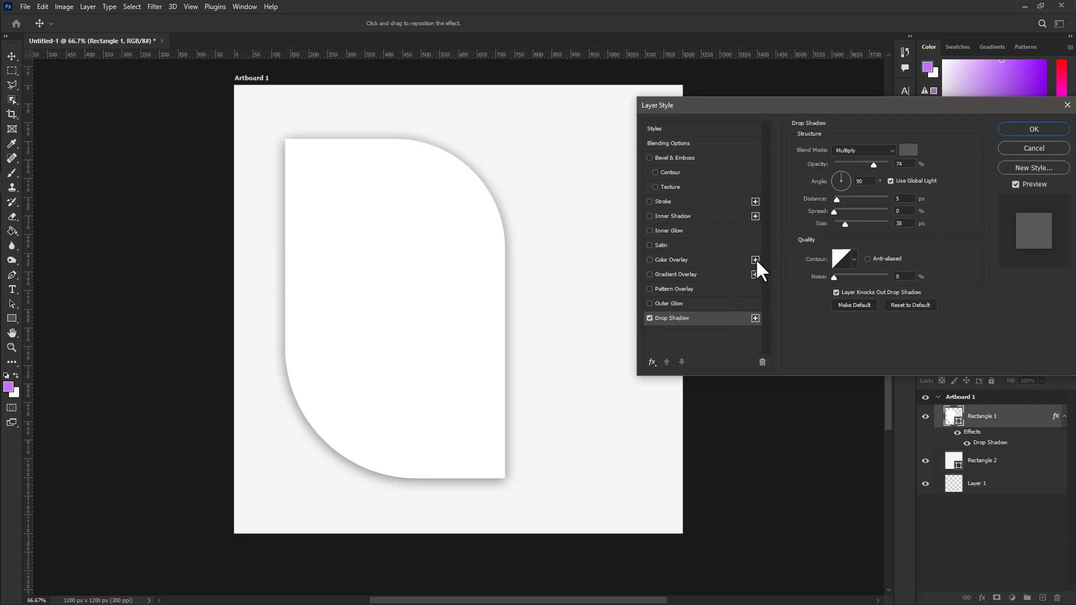
click(908, 150)
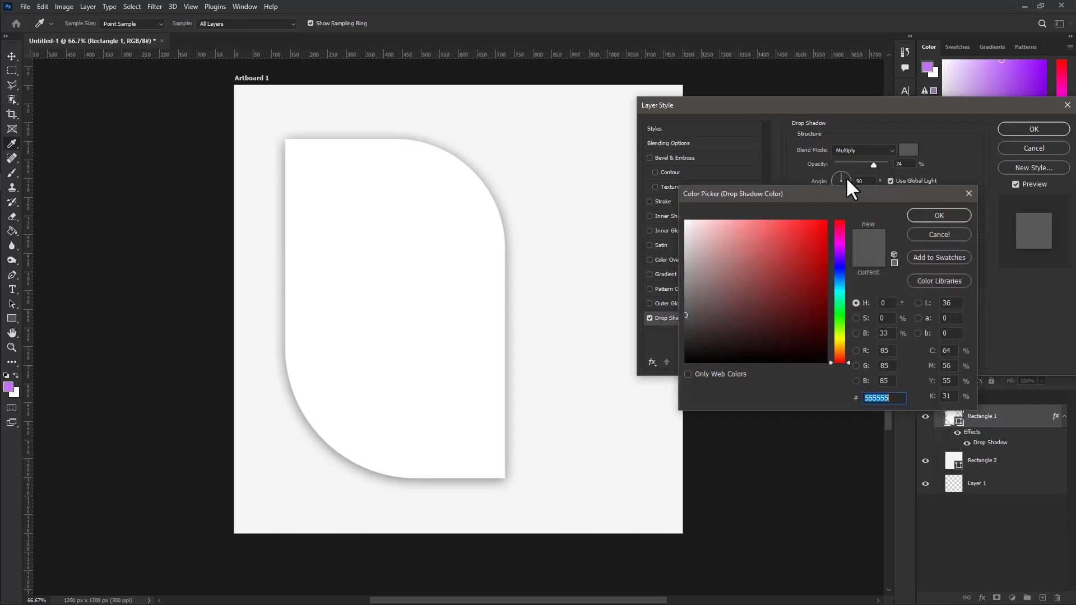
drag(697, 272, 684, 256)
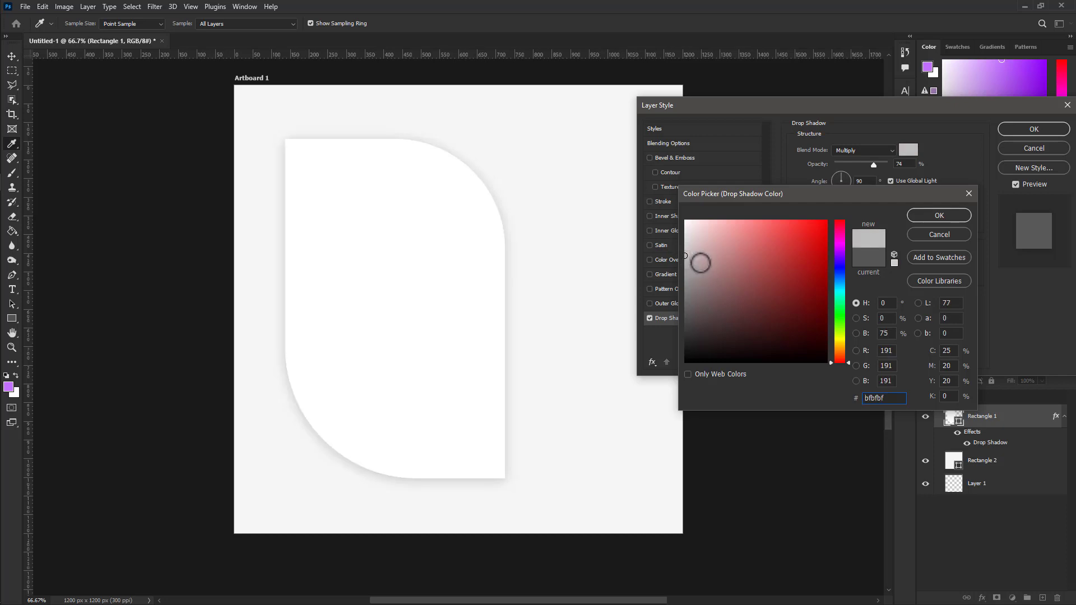
click(943, 214)
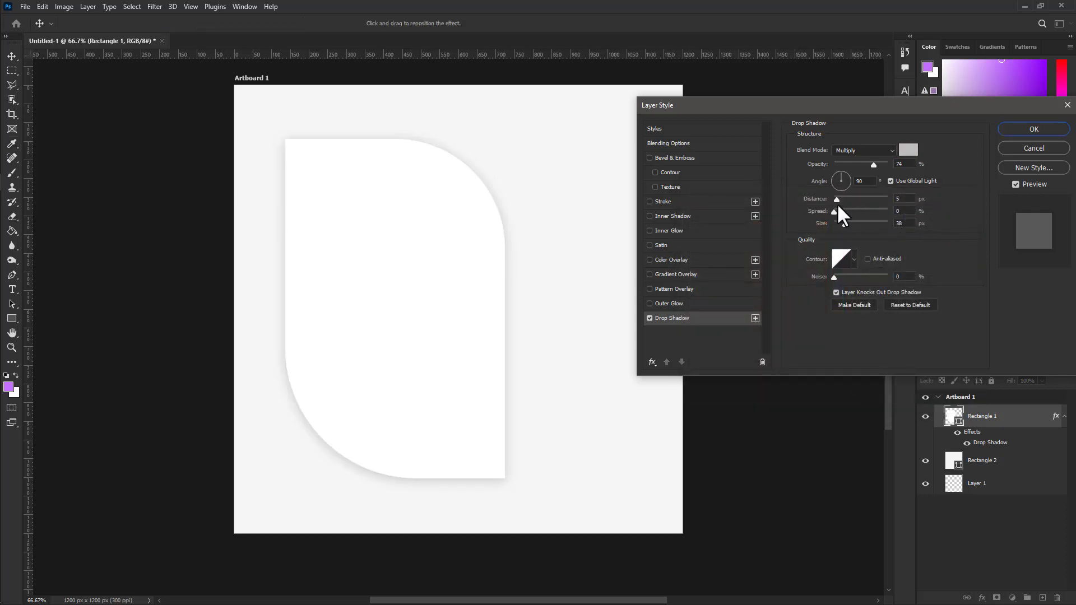
Adjust the shadow's distance to 16 px plus its spread and size, and apply it.
drag(840, 200, 843, 200)
drag(835, 212, 839, 212)
drag(845, 224, 844, 224)
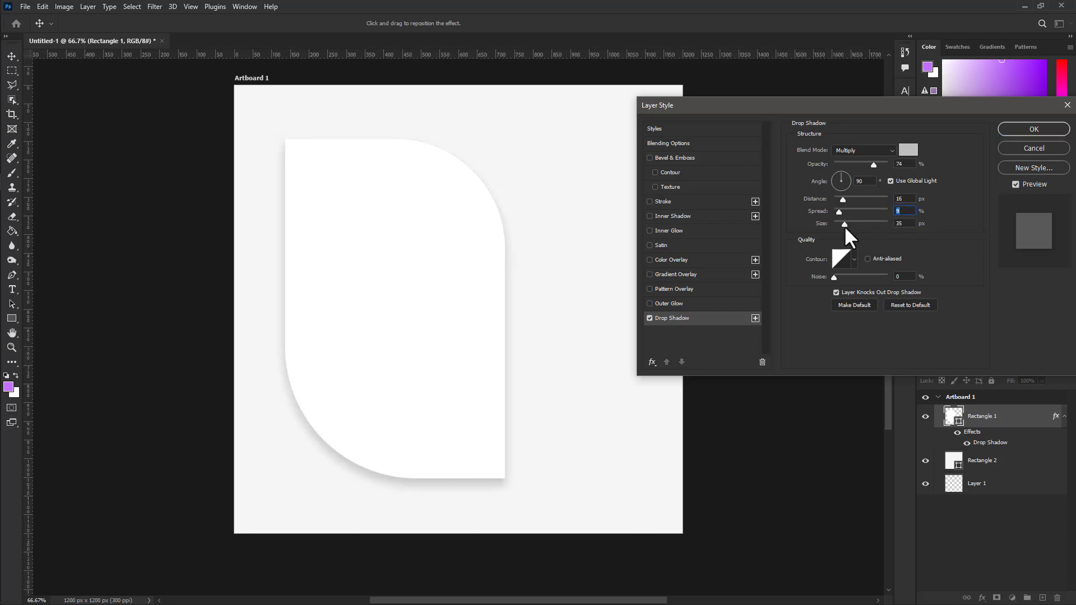
click(848, 226)
click(1022, 126)
drag(11, 319, 79, 328)
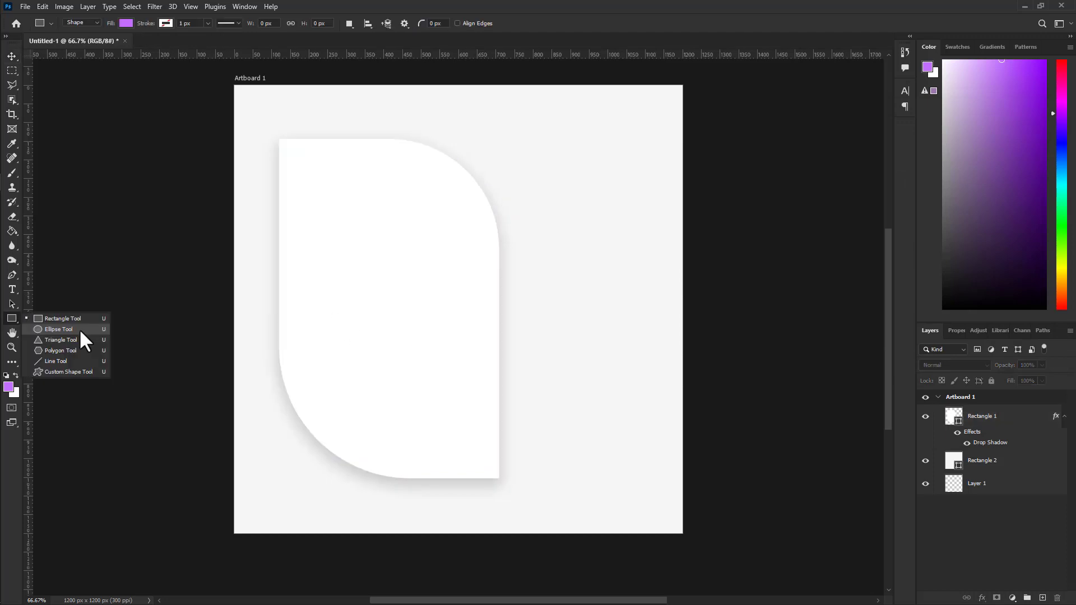
Draw a 347 × 347 px purple circle on the upper part of the white card shape.
click(51, 329)
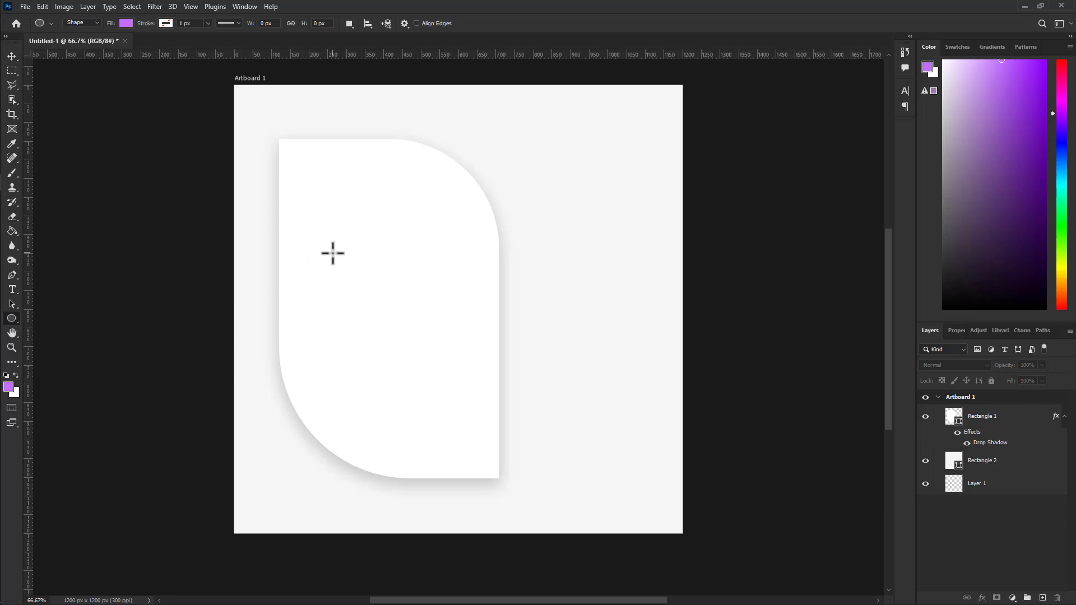
drag(327, 247, 457, 386)
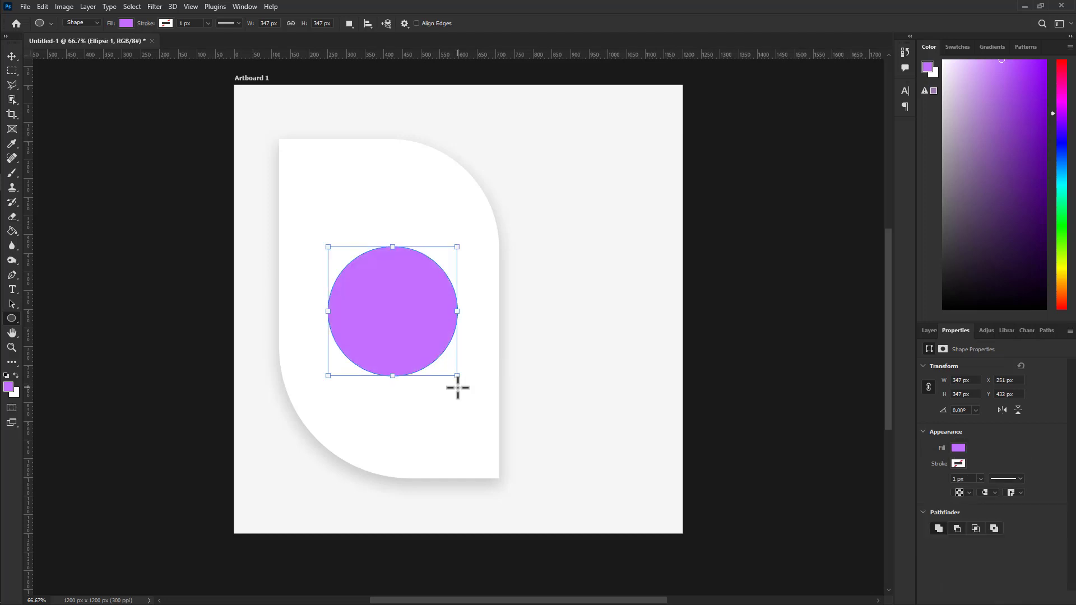
click(11, 56)
click(185, 235)
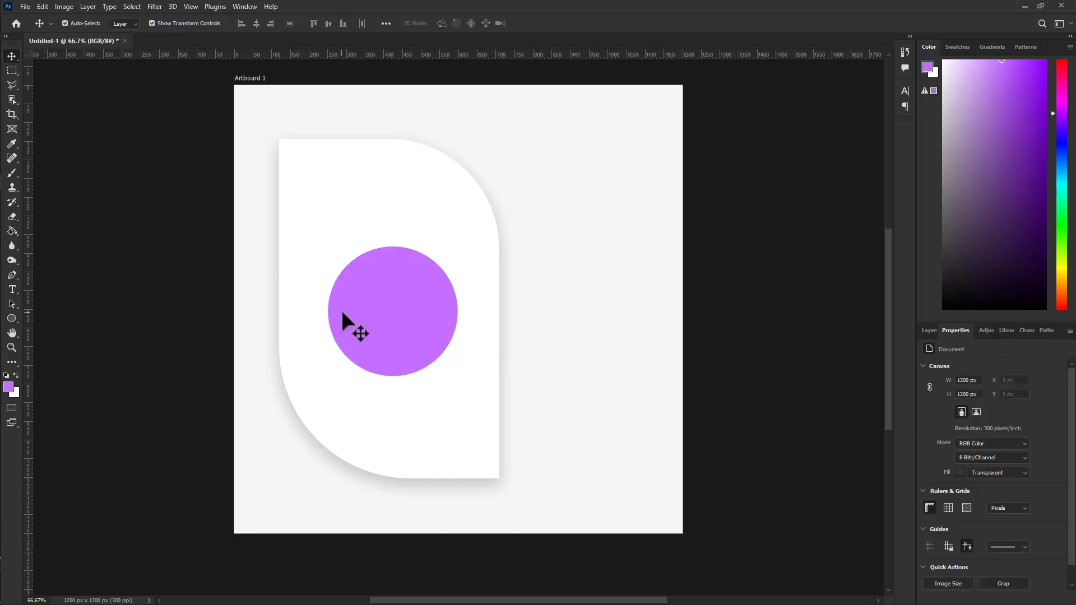
click(370, 301)
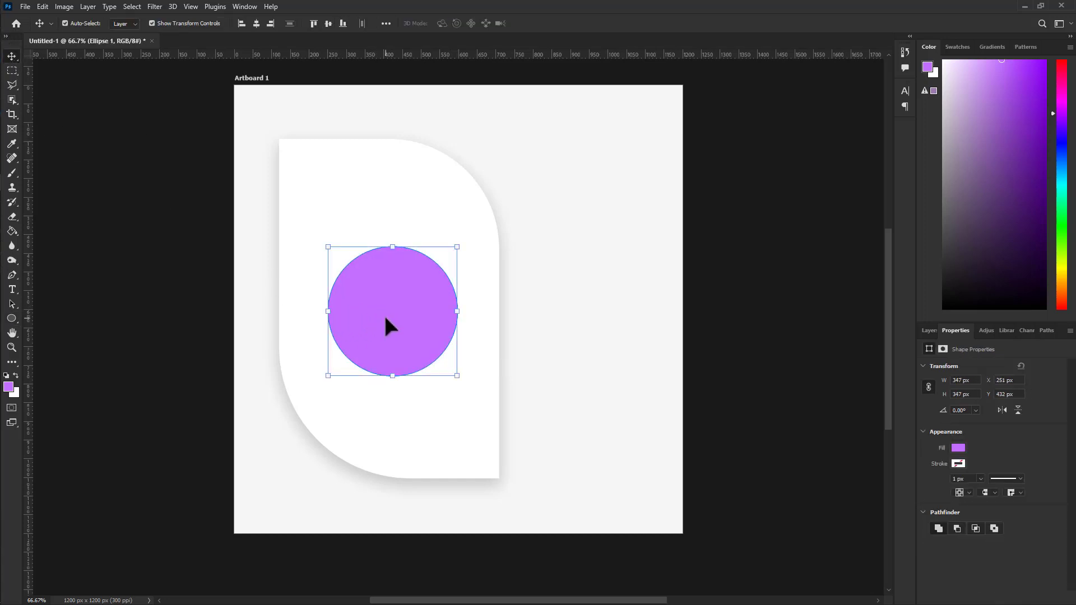
click(385, 318)
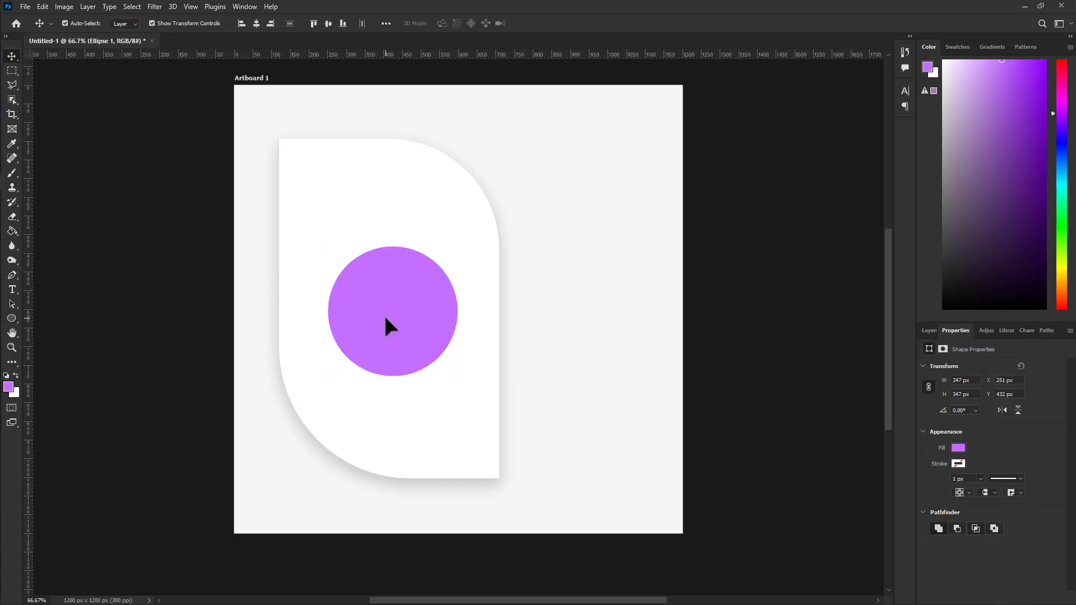
Centre the circle vertically and horizontally on the white shape, then duplicate it with Ctrl+J.
click(379, 198)
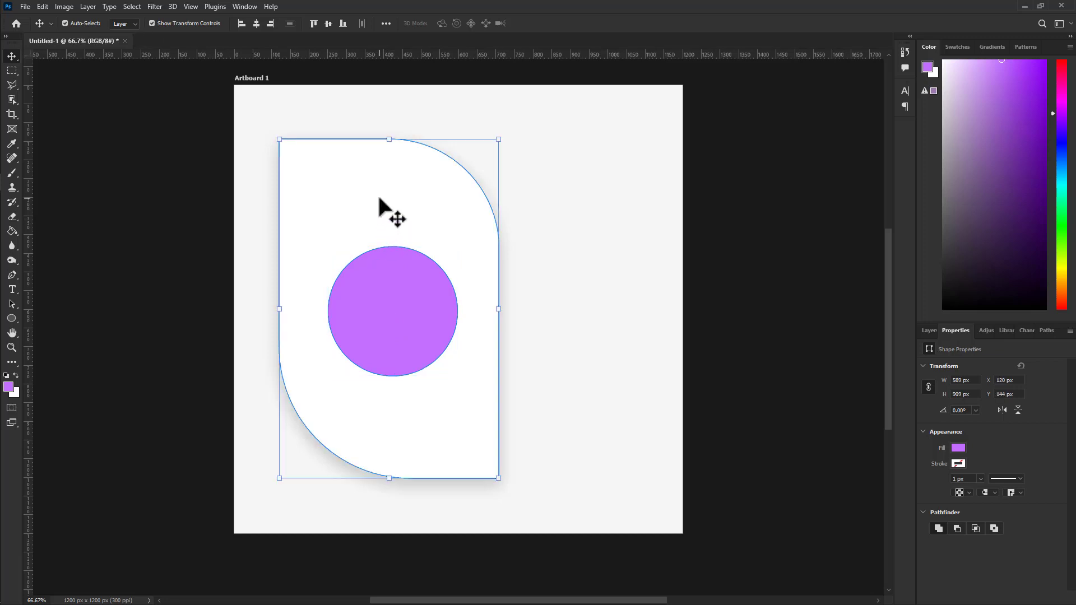
click(328, 24)
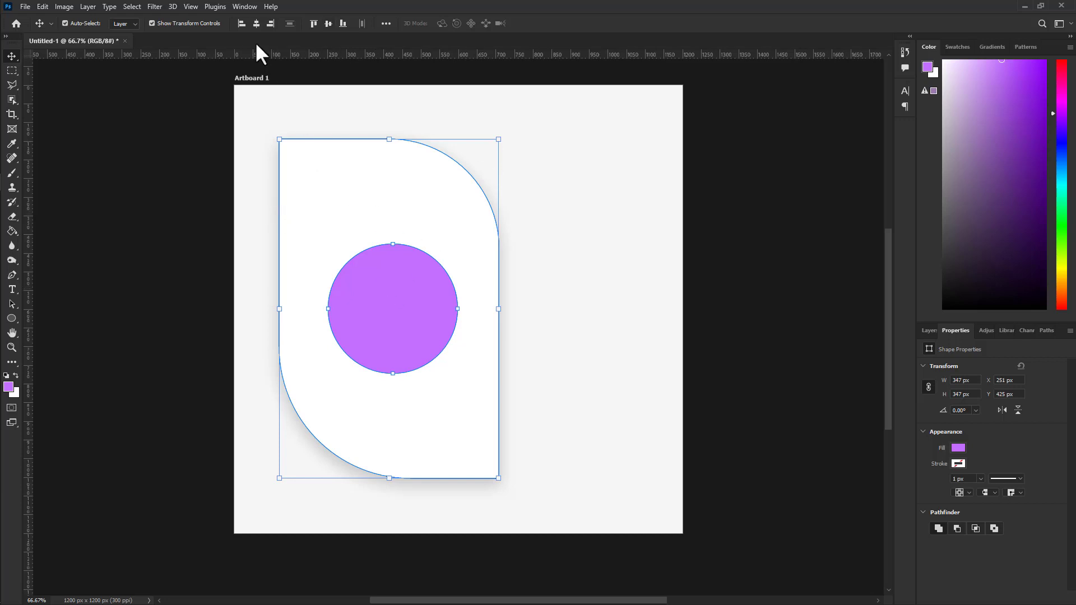
click(254, 21)
click(700, 321)
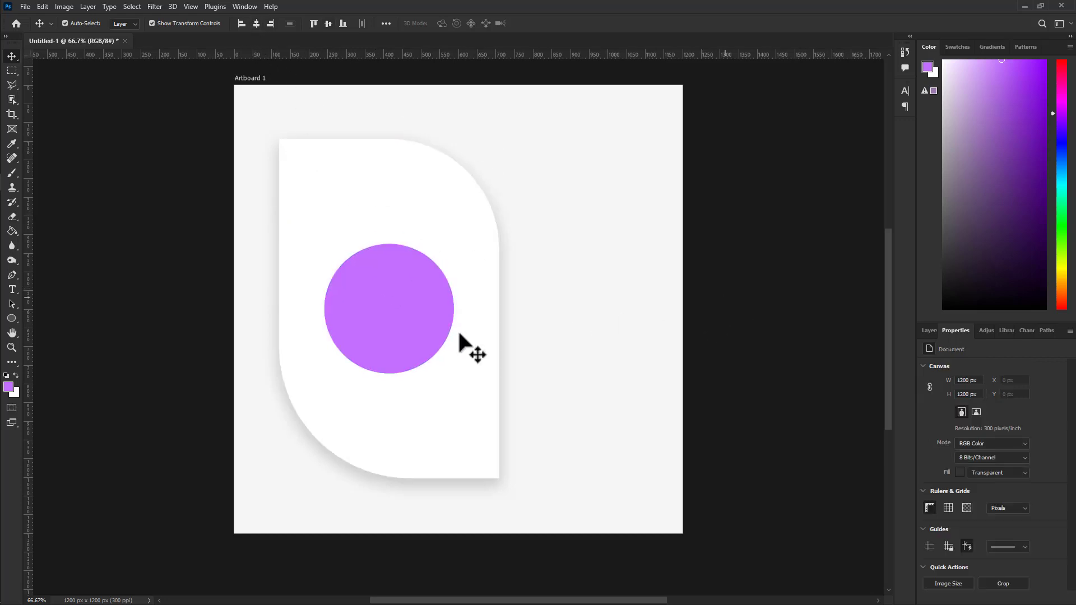
click(373, 325)
key(ctrl+j)
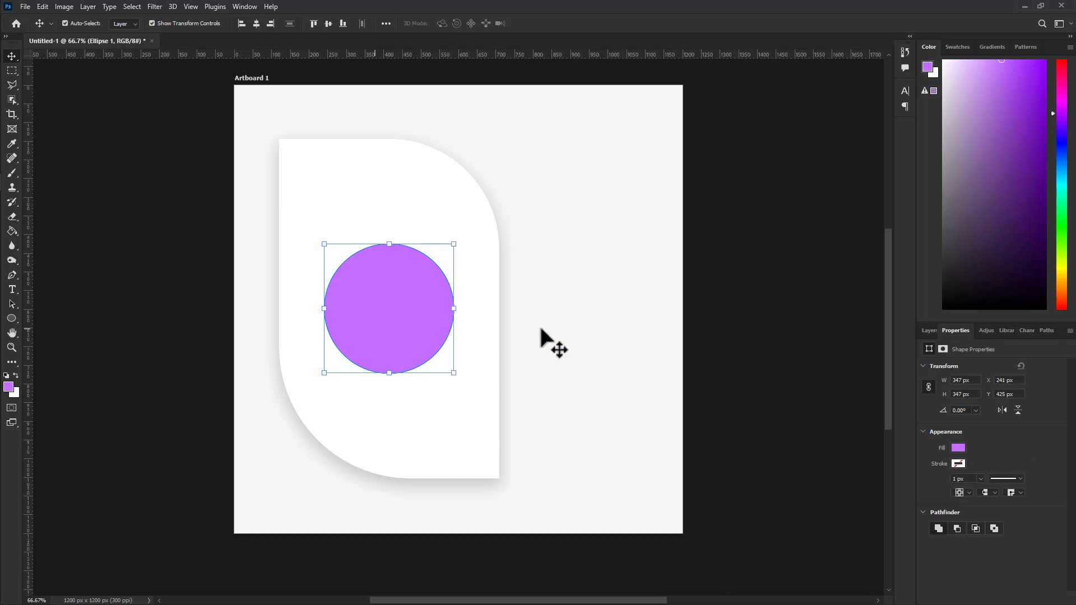
Scale Ellipse 1 copy up from its centre to about 398 × 398 px.
click(930, 330)
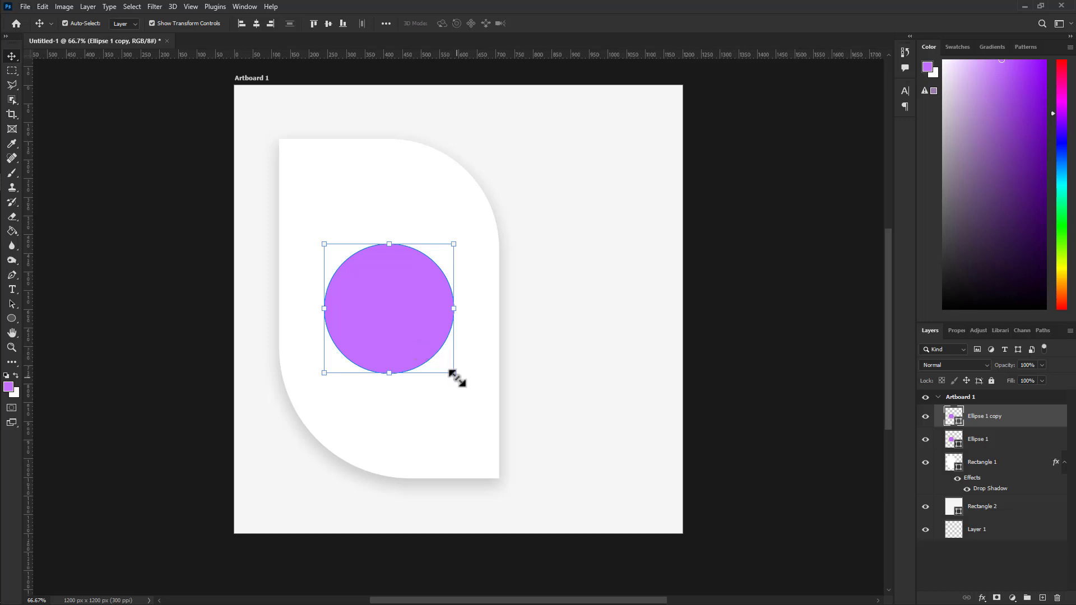
drag(450, 373, 462, 383)
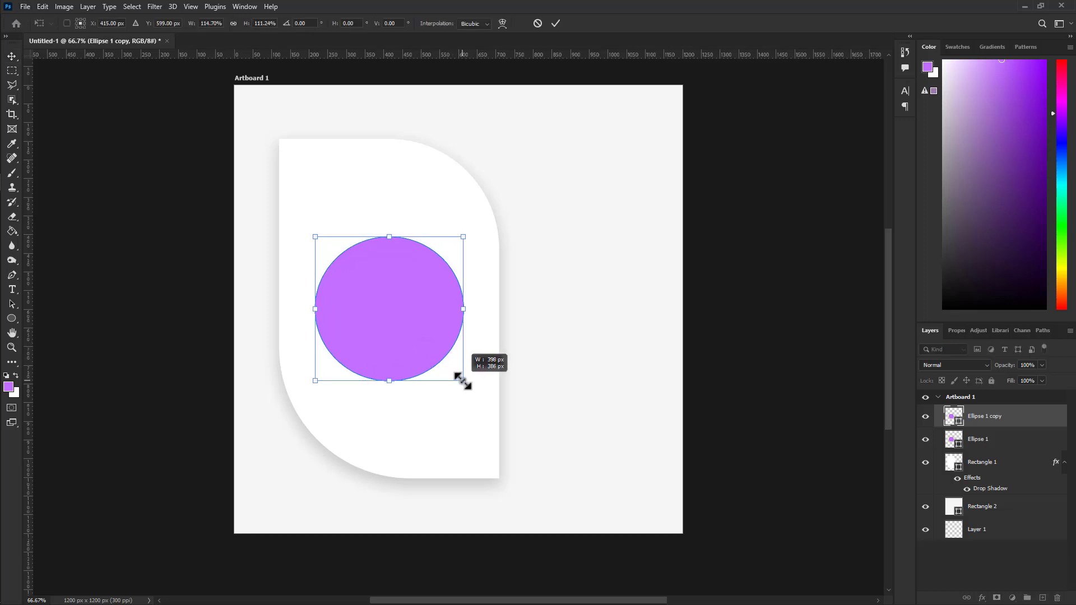
drag(463, 383, 463, 382)
click(555, 23)
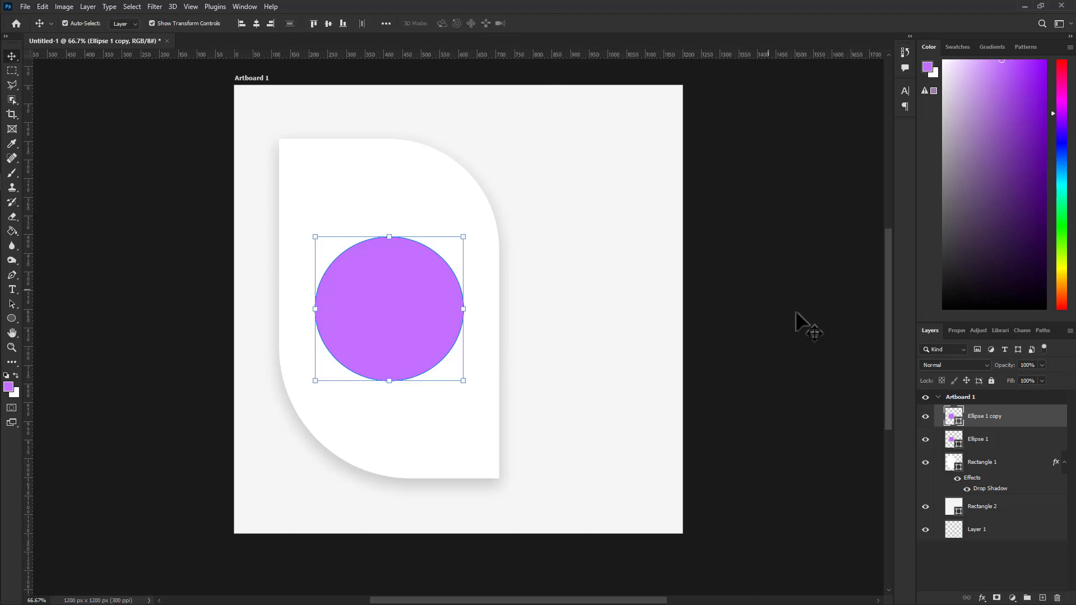
Set the circle copy's fill to 0% and give it a purple stroke.
drag(1010, 381, 932, 416)
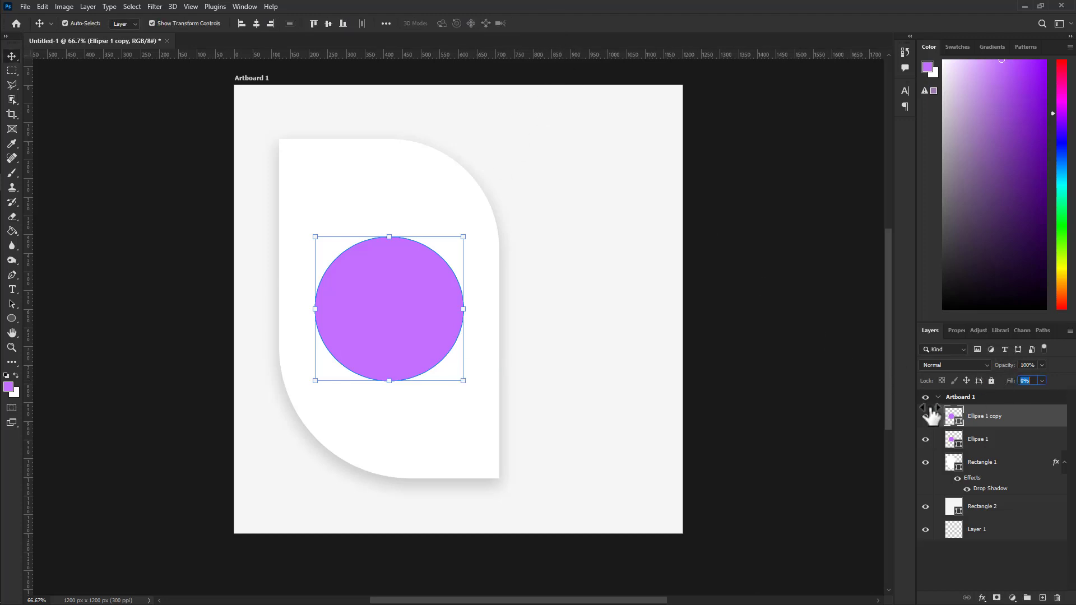
right_click(1021, 415)
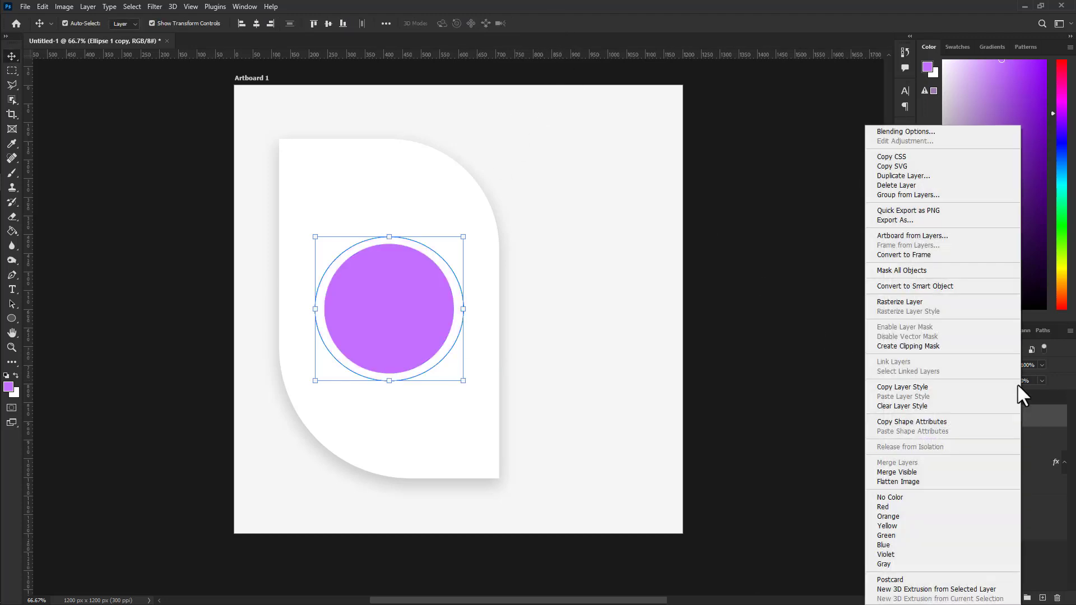
click(893, 133)
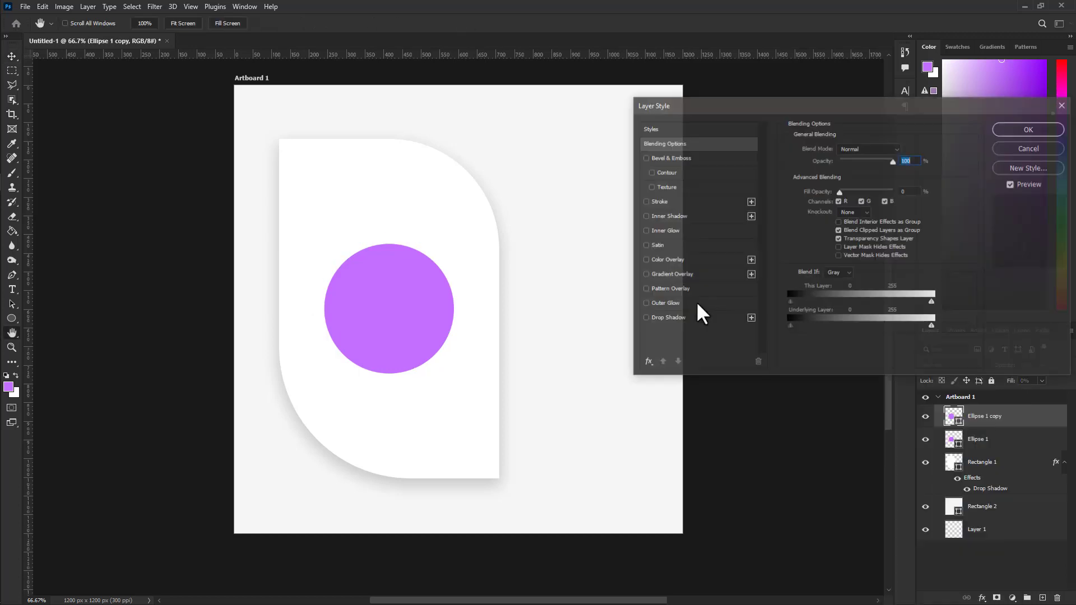
click(659, 202)
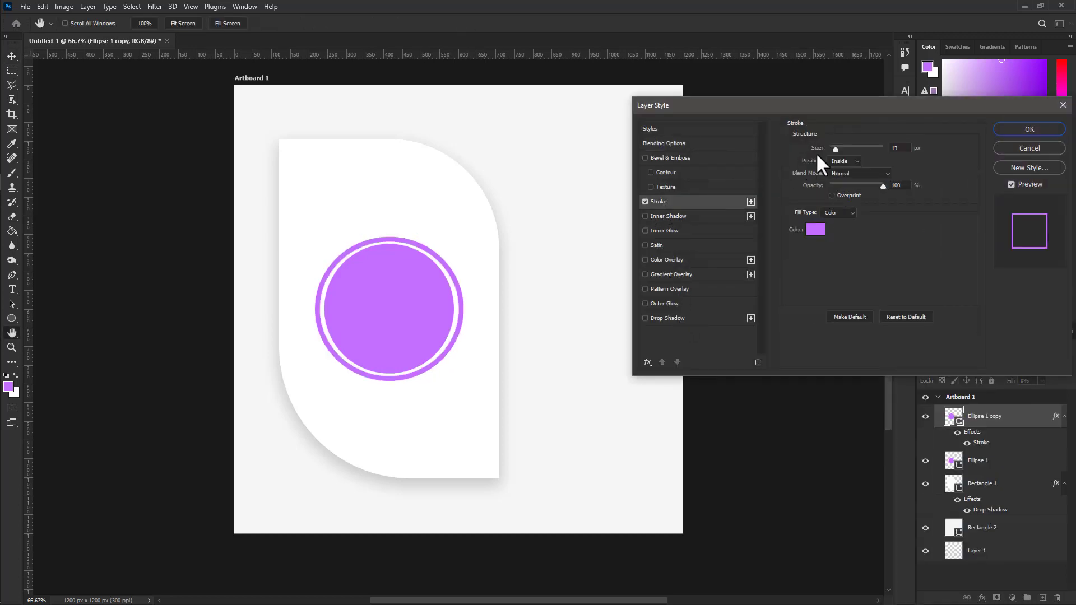
click(1007, 130)
Move the ring layer below Ellipse 1 and select the inner grey circle.
click(743, 263)
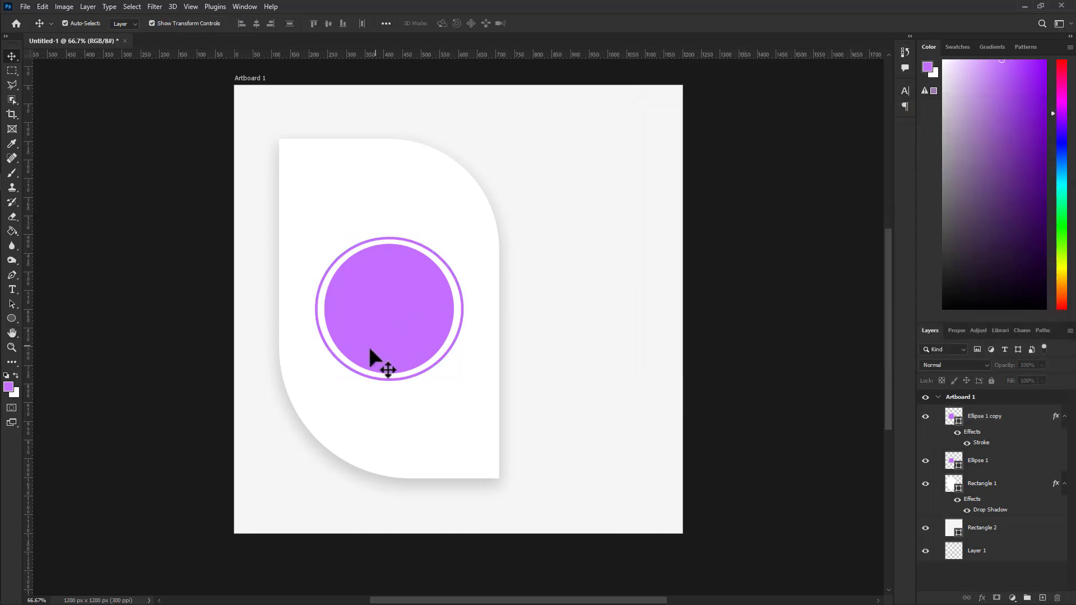
click(391, 314)
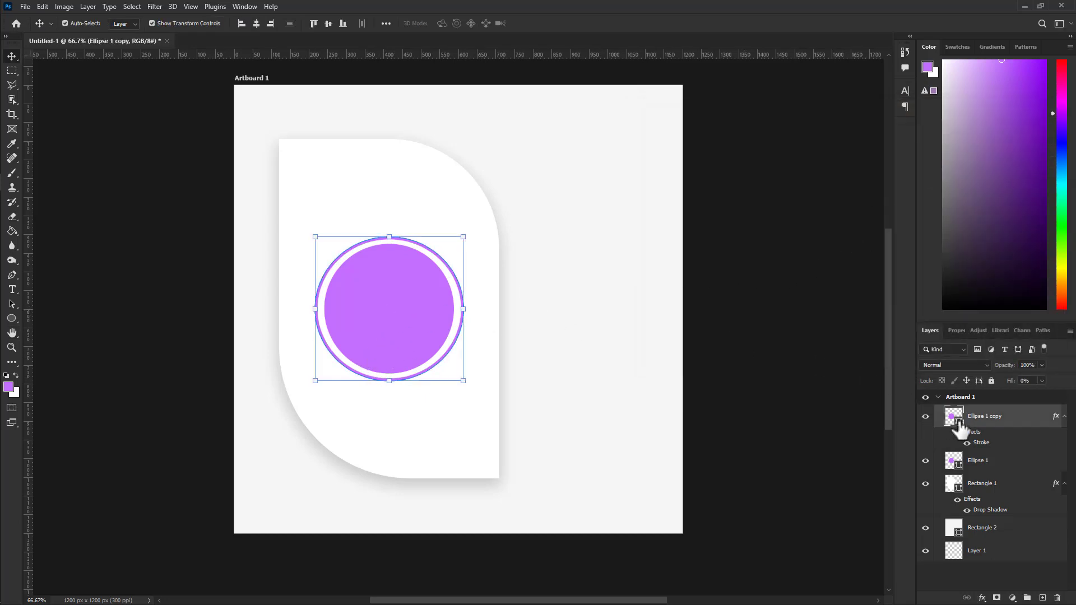
drag(960, 429, 959, 468)
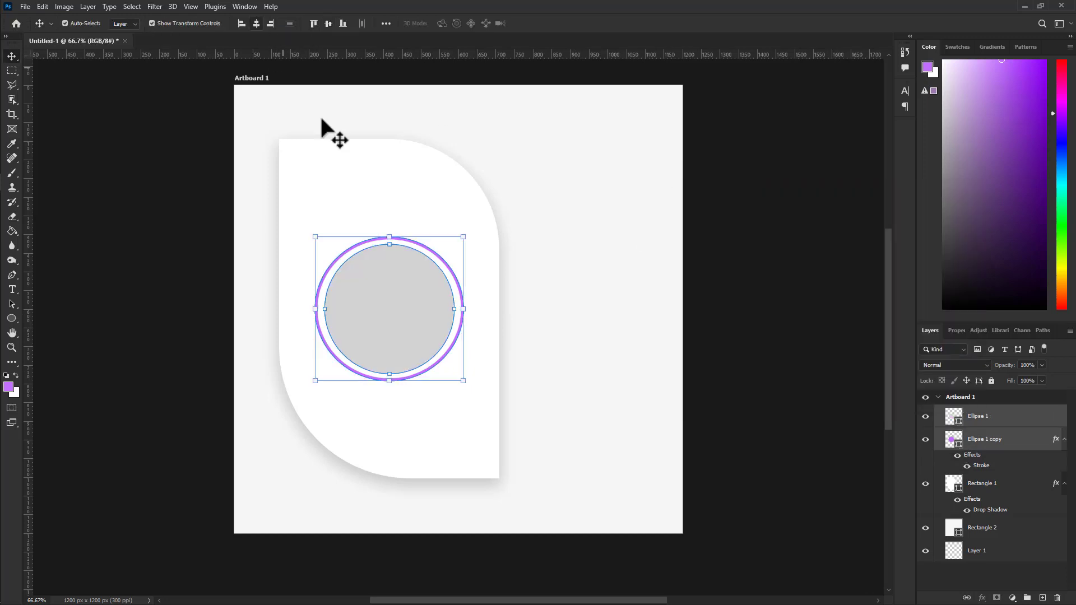
click(757, 284)
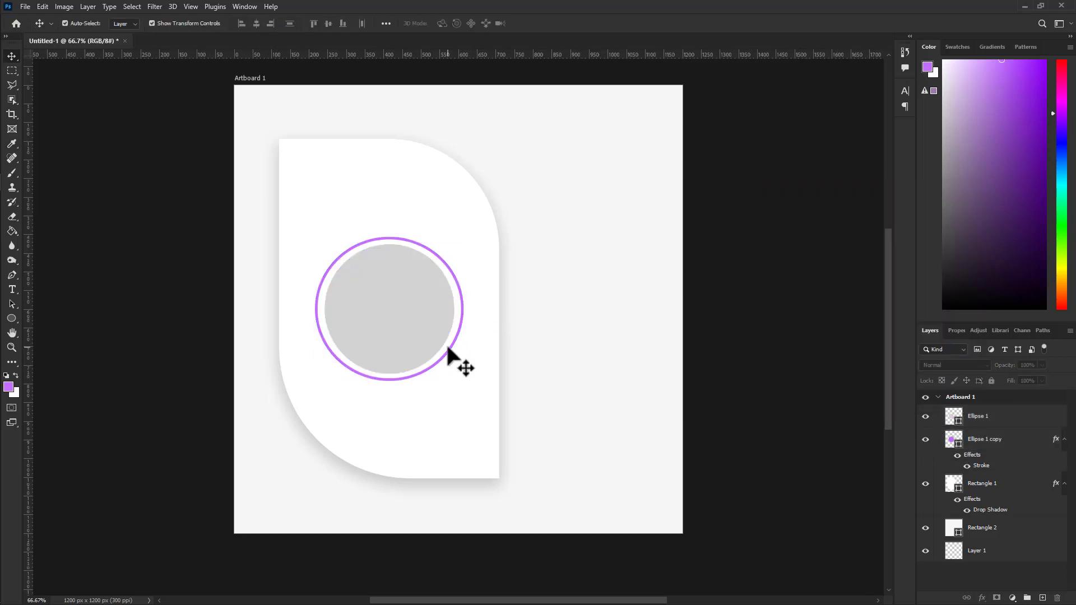
click(404, 304)
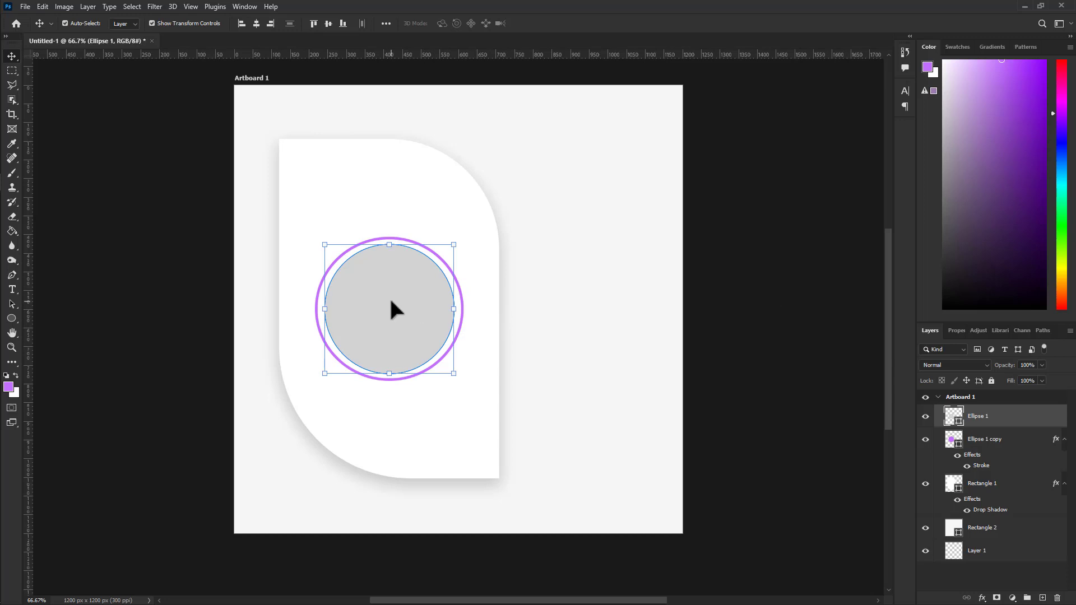
click(740, 249)
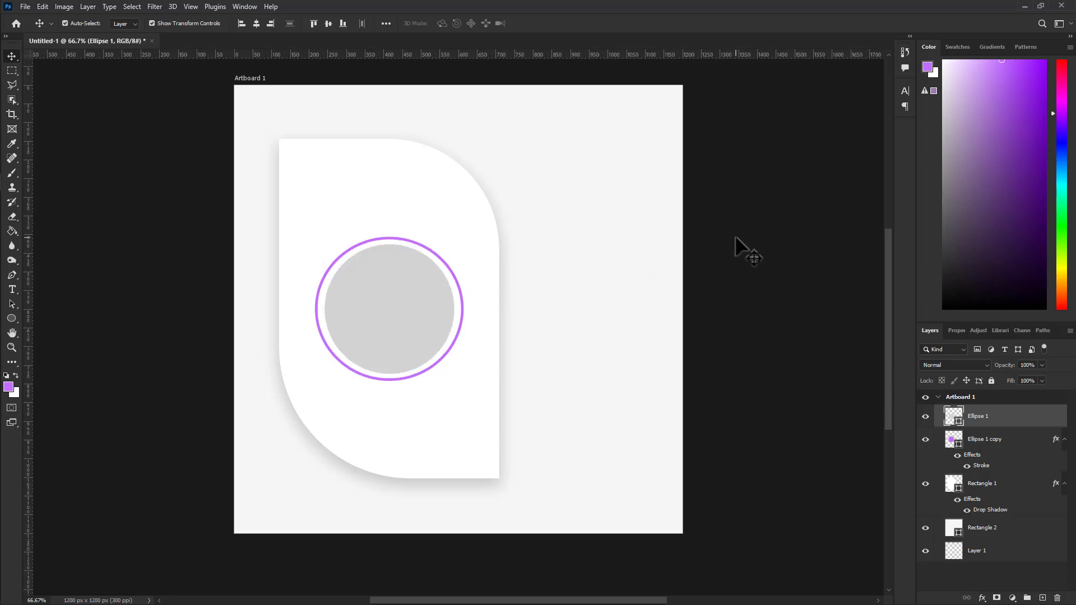
click(369, 294)
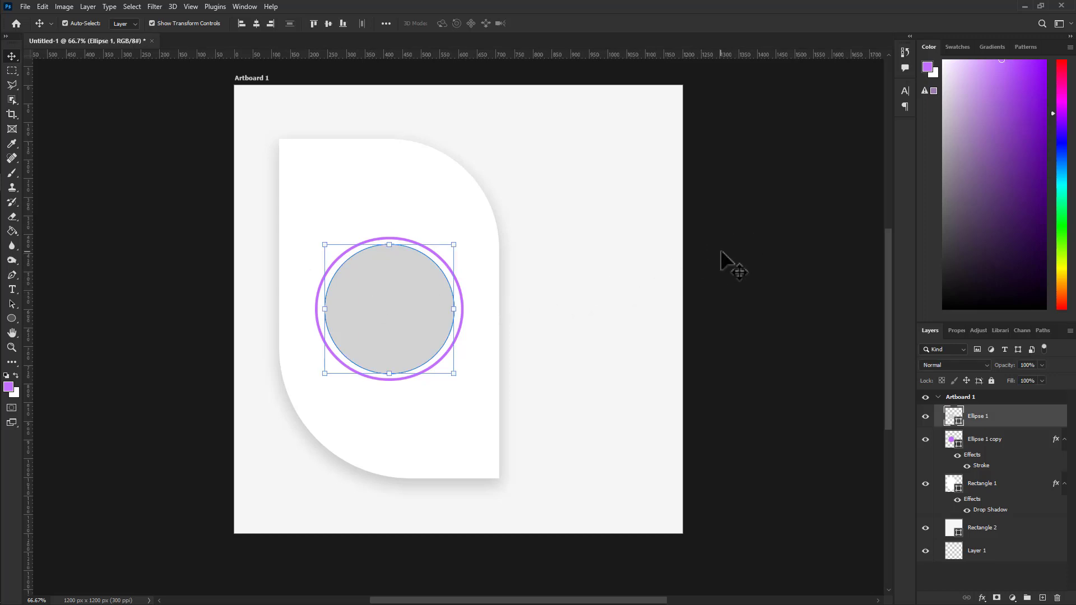
click(711, 247)
click(367, 294)
Place the Pro_1 photo onto the card above Ellipse 1 and select its layer.
drag(630, 171, 362, 308)
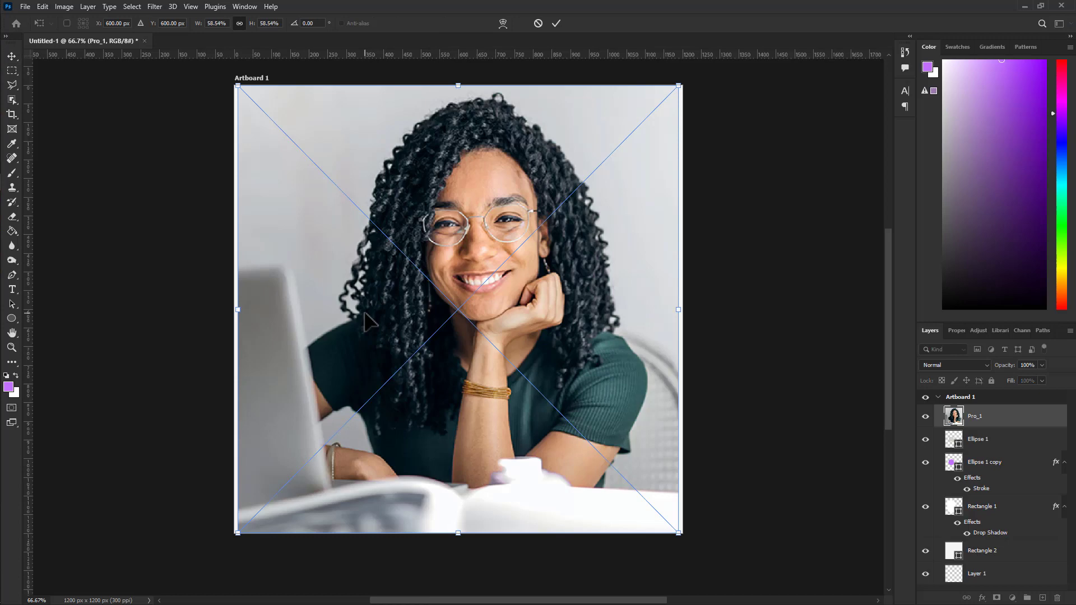
click(556, 23)
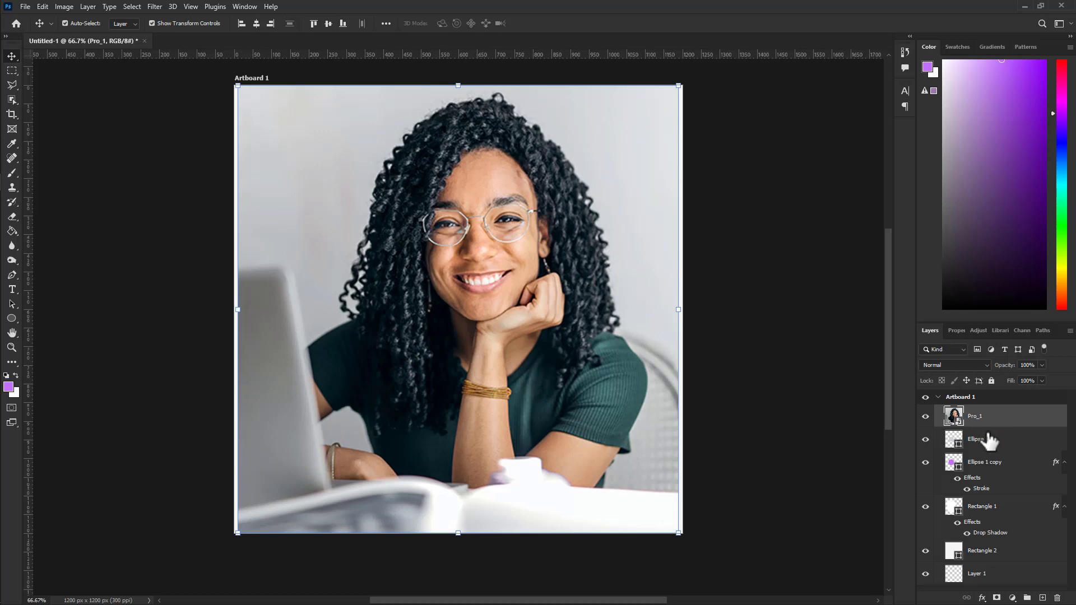
click(997, 446)
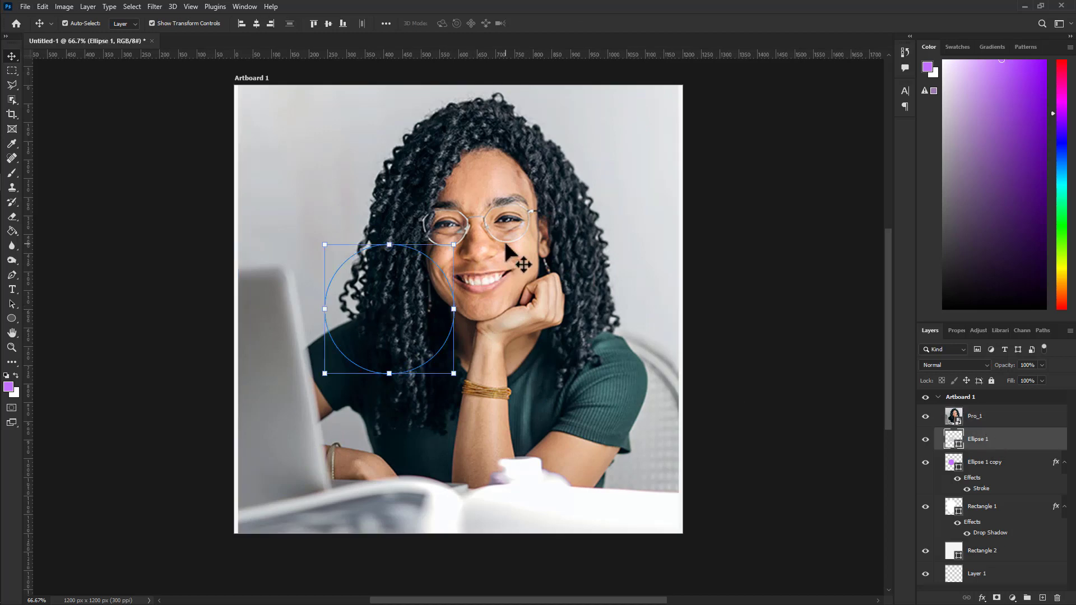
click(999, 426)
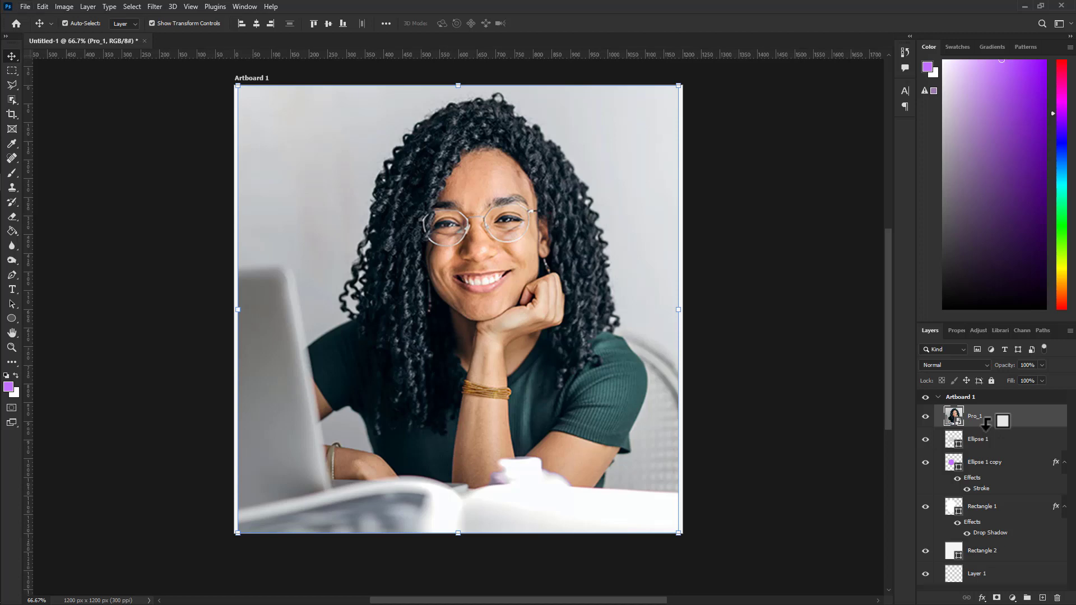
Clip Pro_1 to the inner circle and convert it to a smart object.
alt+click(987, 424)
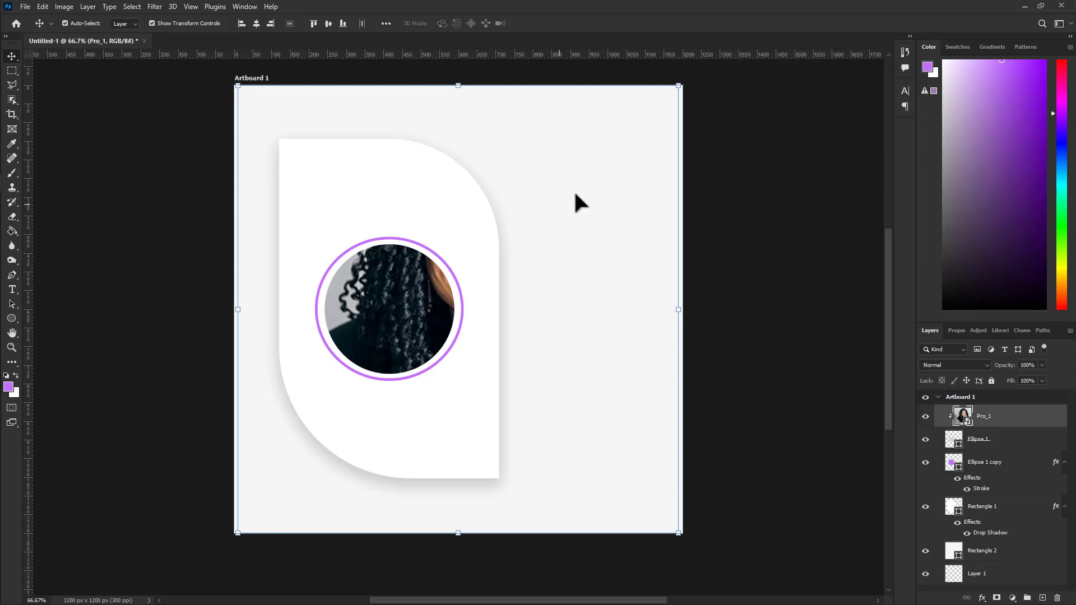
drag(679, 84, 527, 236)
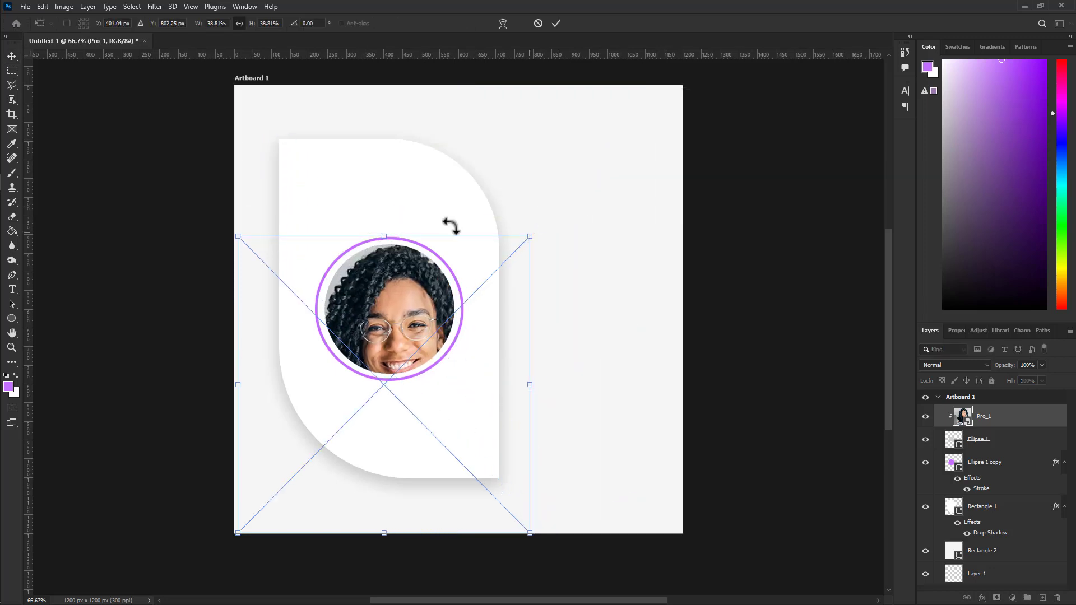
click(556, 23)
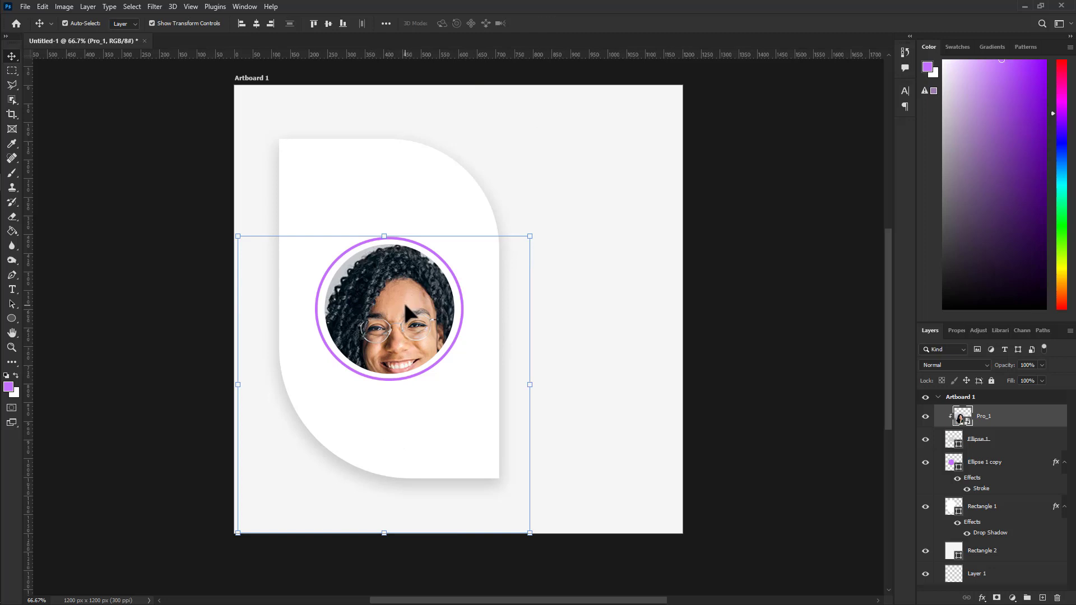
key(ctrl+z)
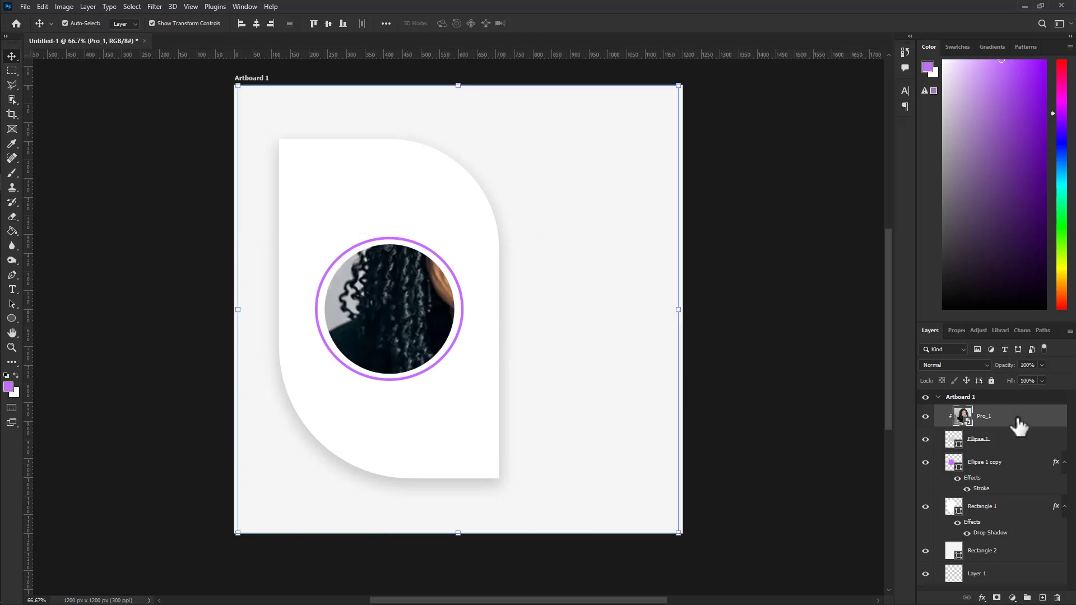
right_click(1020, 429)
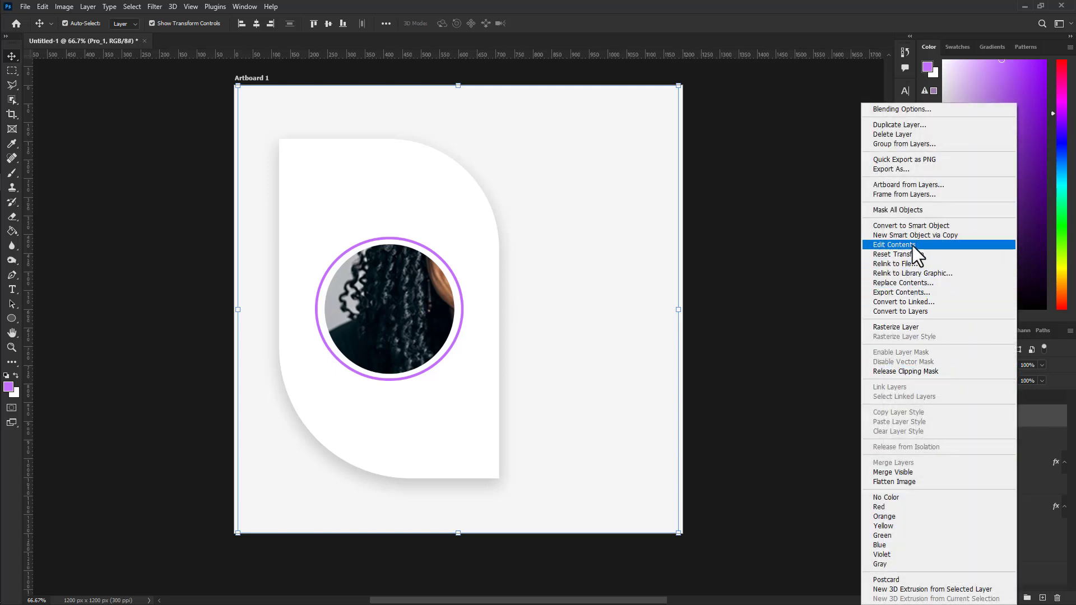
click(910, 227)
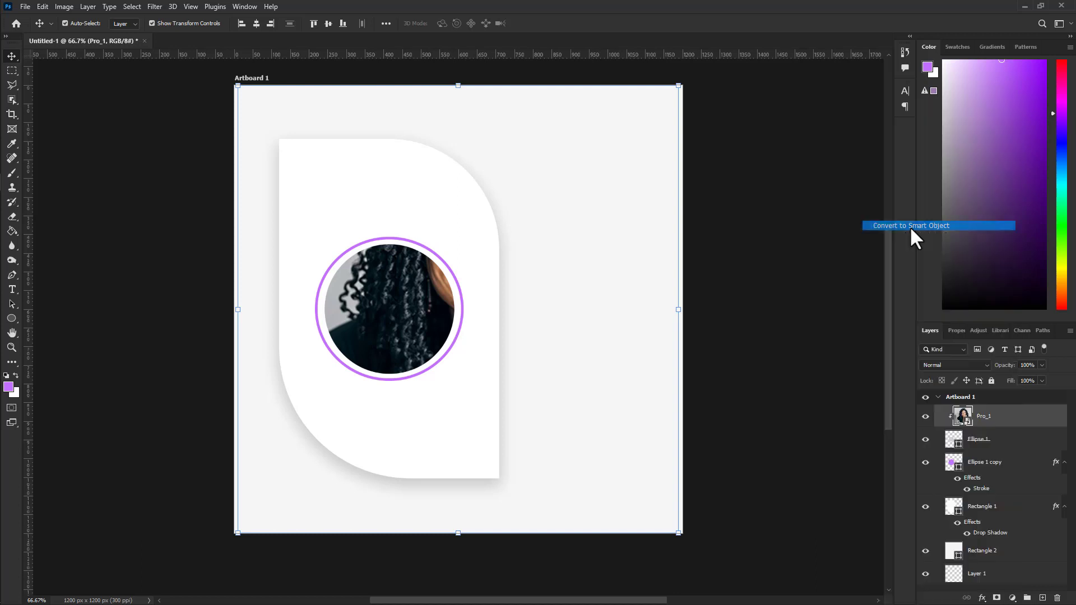
Scale the portrait to about 38% and centre her face inside the ring.
key(ctrl+t)
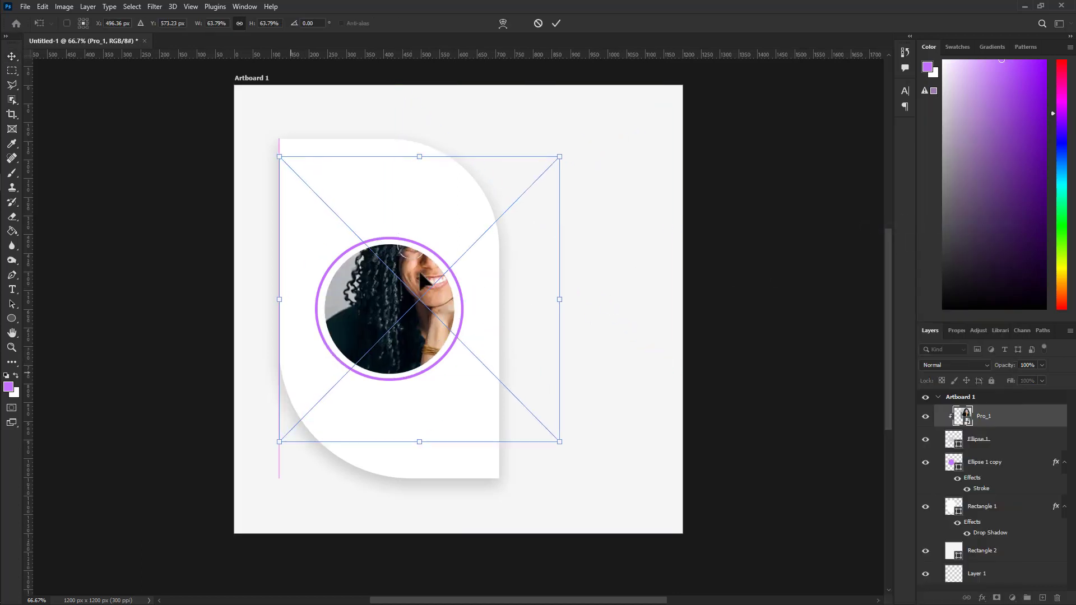
drag(557, 144, 481, 236)
drag(410, 319, 415, 315)
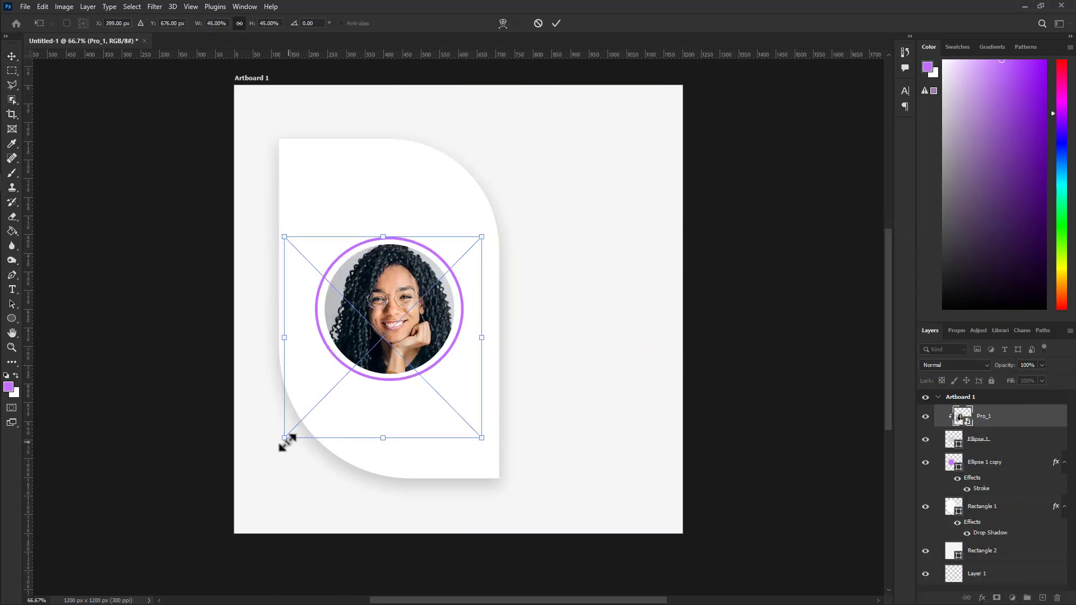
drag(285, 437, 299, 423)
drag(393, 325, 379, 325)
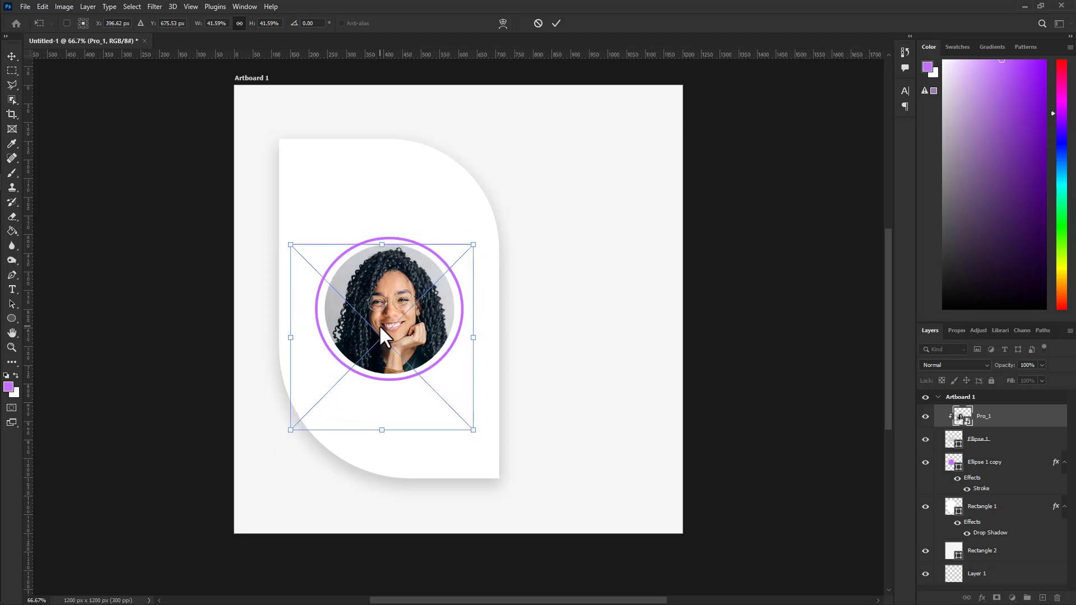
drag(474, 423, 455, 412)
drag(407, 305, 414, 313)
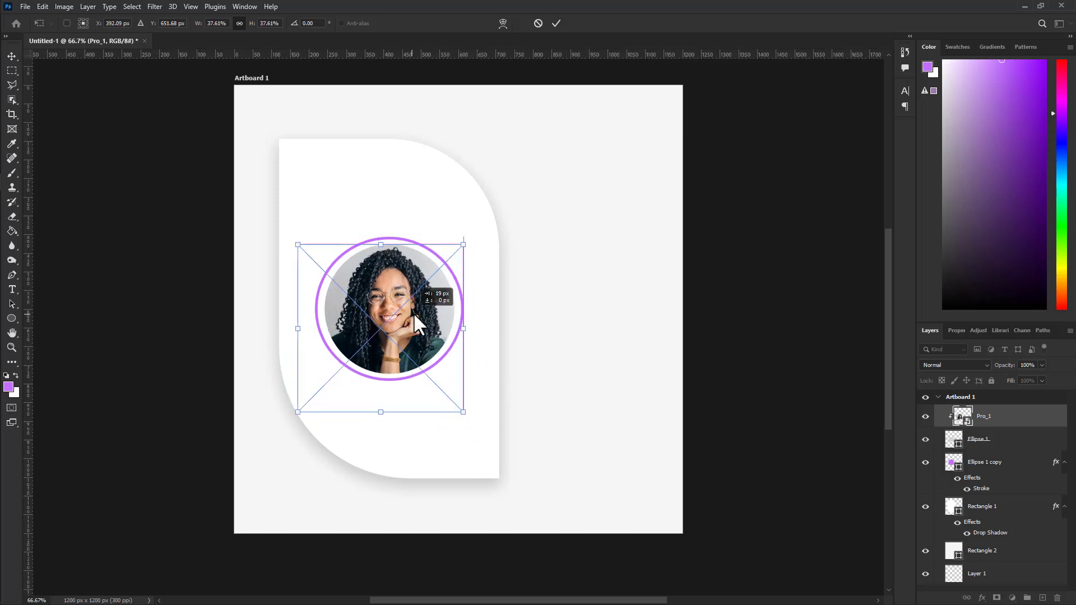
click(556, 23)
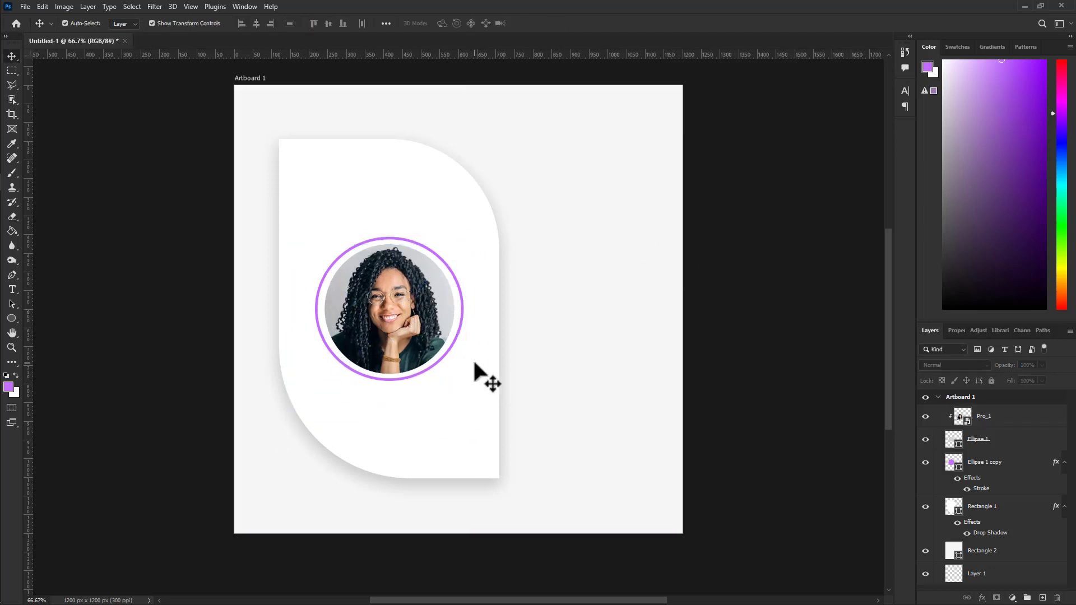
Change the ring's stroke colour to a sampled dark teal, #365f61.
click(458, 311)
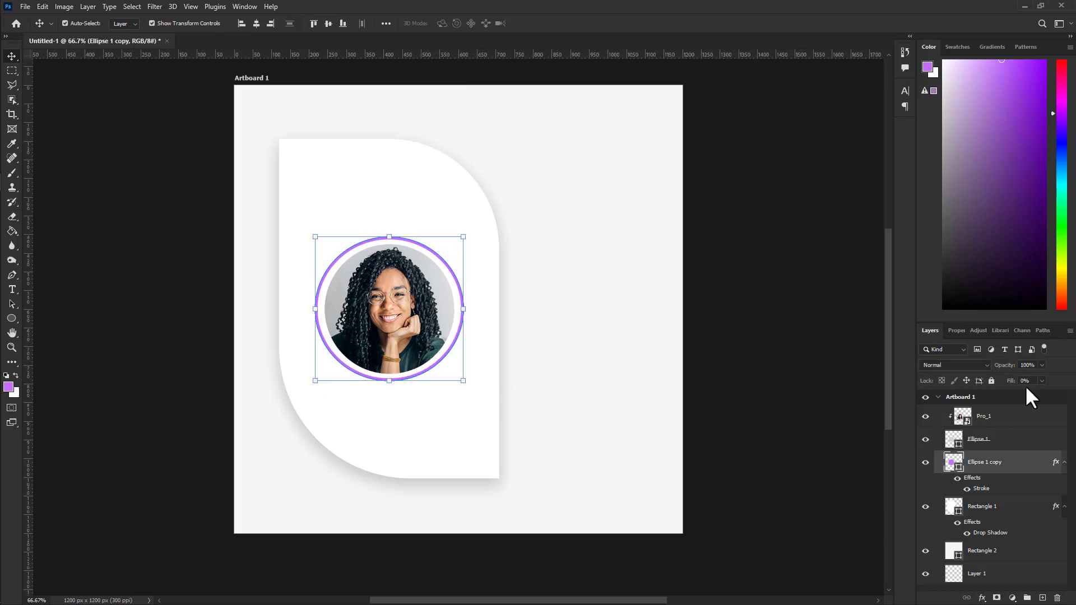
right_click(1020, 456)
click(907, 135)
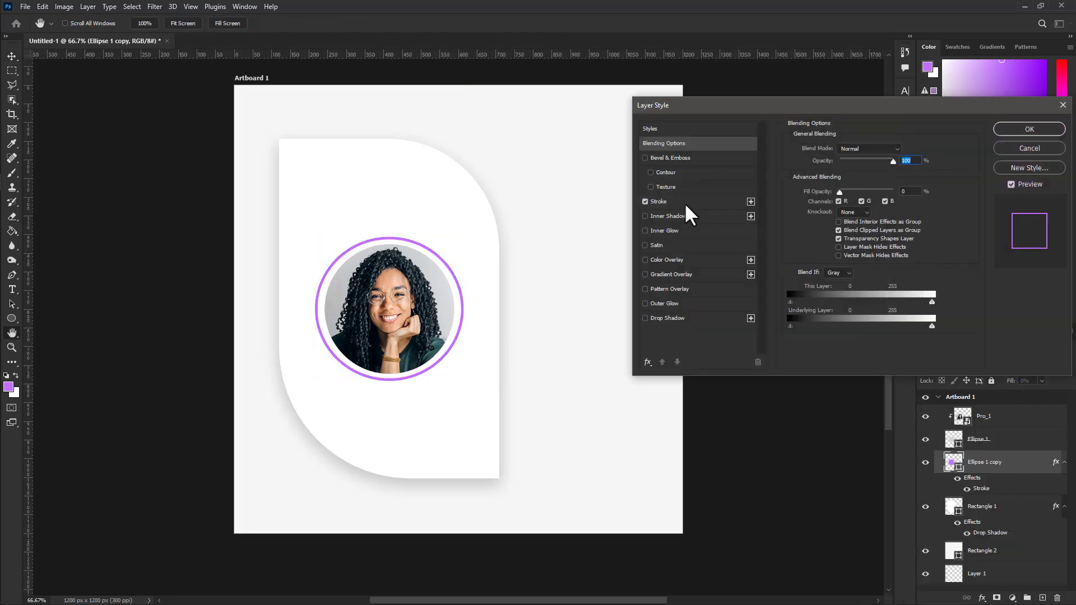
click(661, 201)
click(818, 298)
click(440, 346)
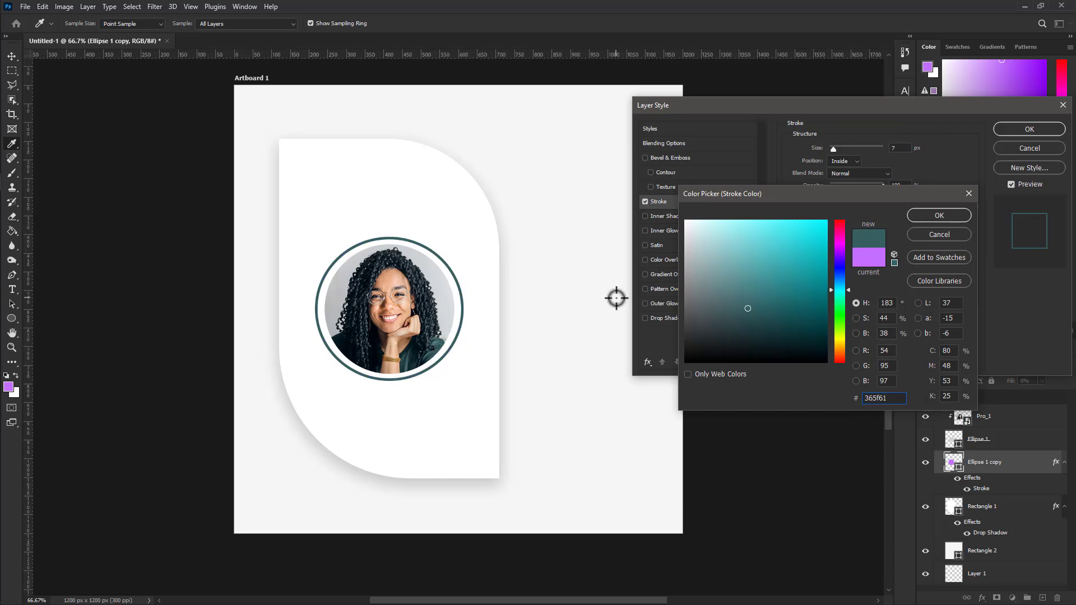
click(944, 215)
click(1029, 129)
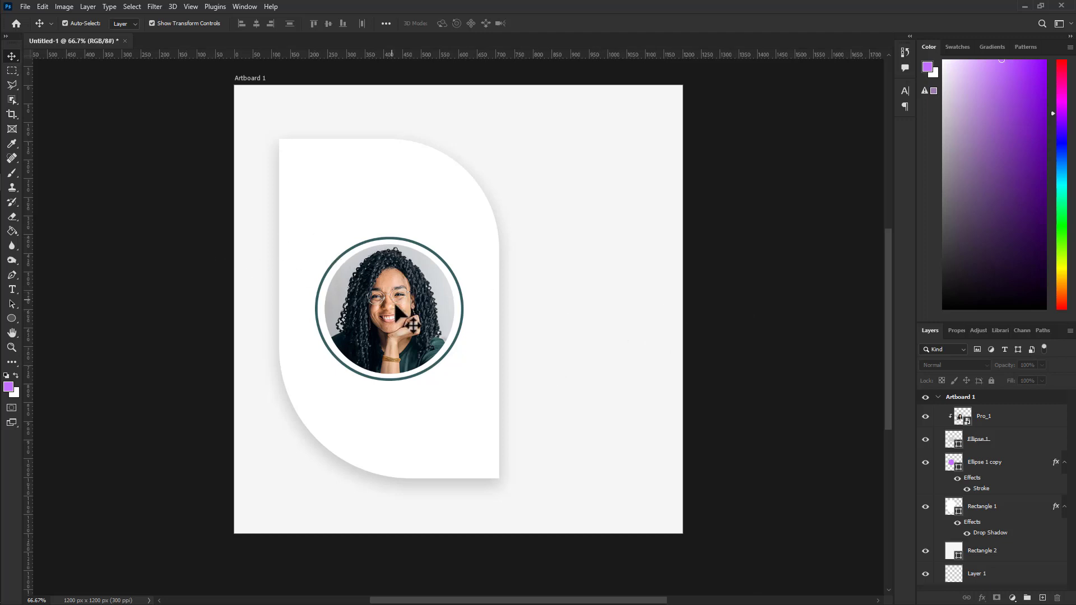
Add the three-line HAPPY BIRTH DAY text to the right of the white shape.
click(12, 292)
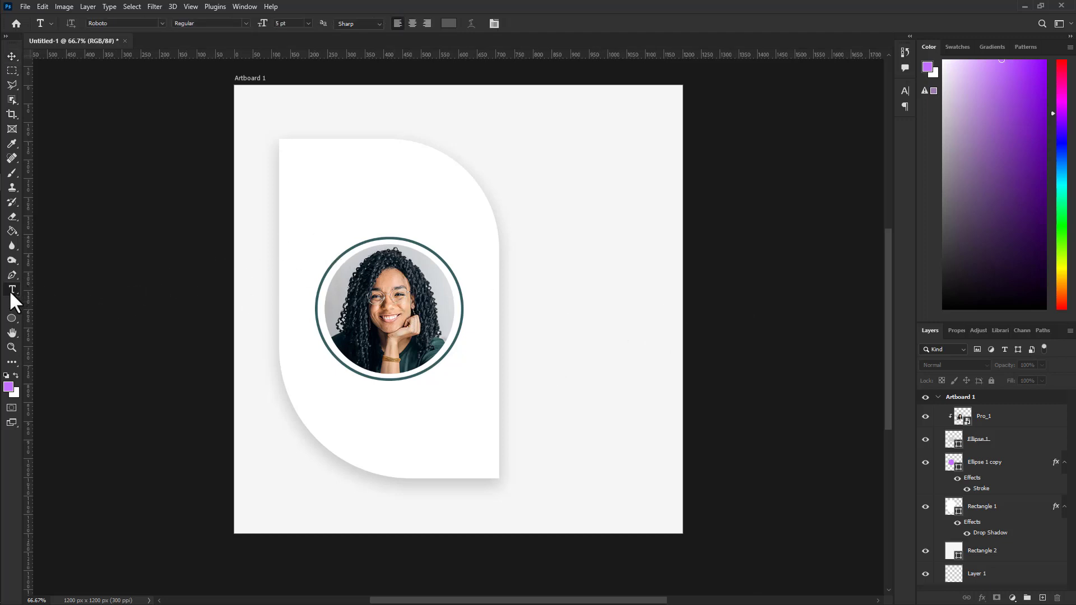
click(529, 249)
text(HAPPY BIRTH DAY)
key(Escape)
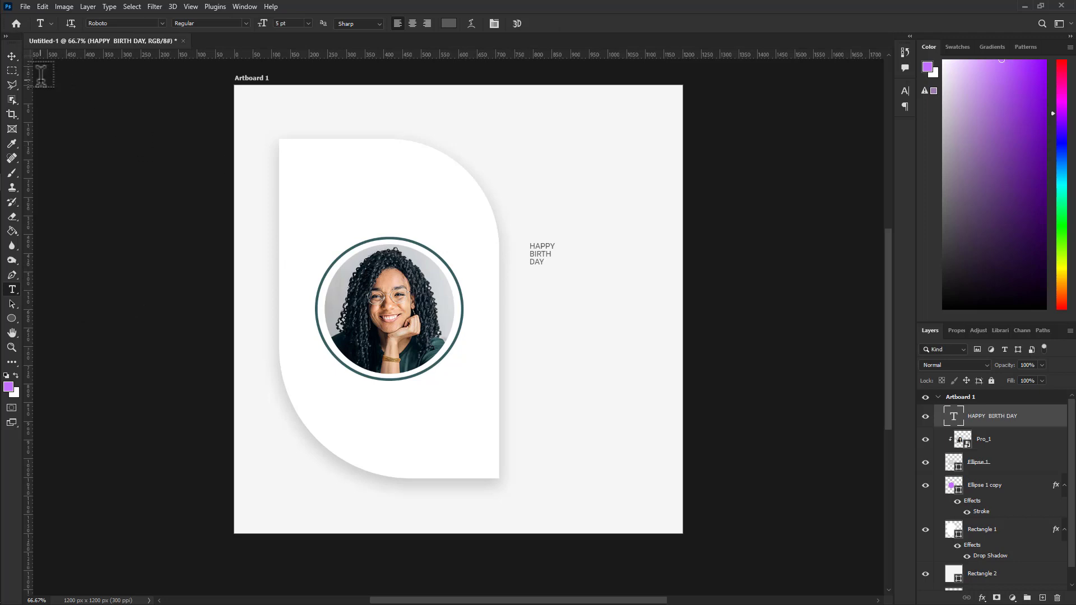
Enlarge the title about fivefold and place it beside the white shape.
click(11, 56)
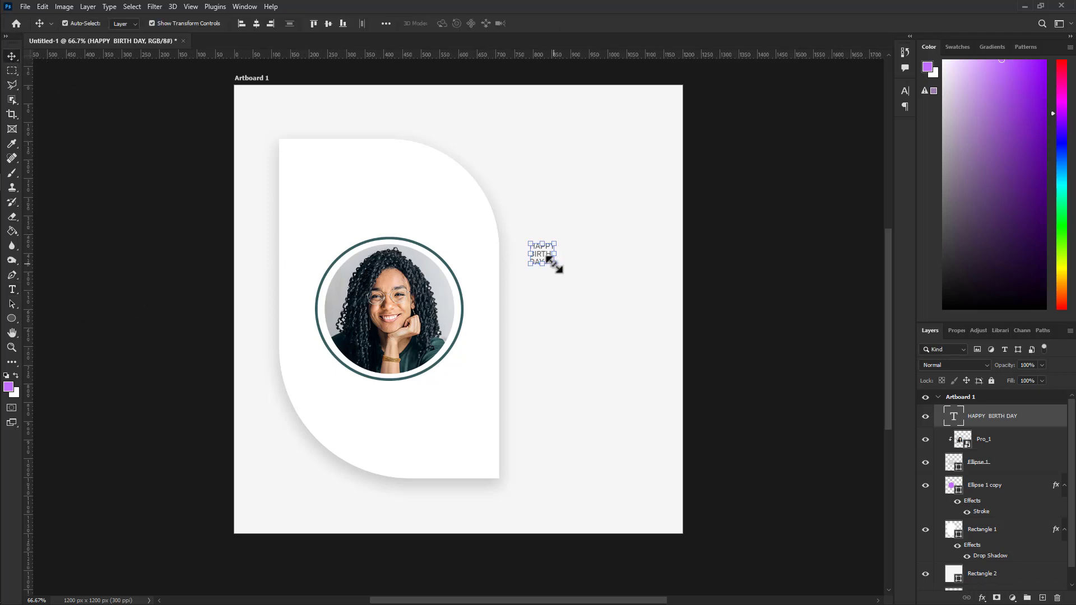
drag(554, 263, 655, 373)
drag(616, 327, 595, 308)
click(555, 22)
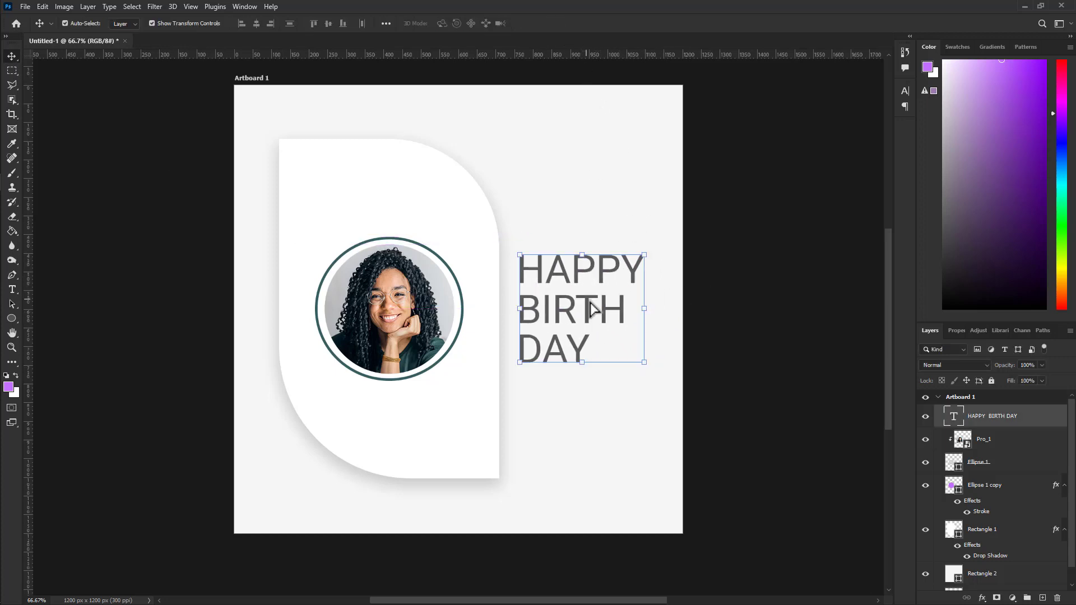
click(650, 329)
click(576, 313)
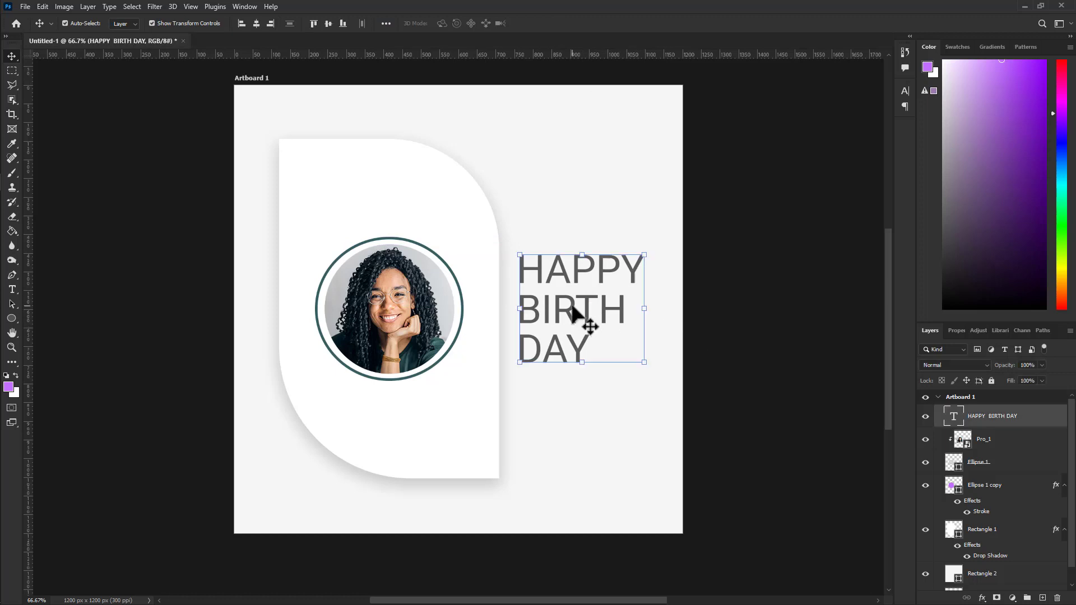
Set the title in Bebas Neue, enlarge its size, nudge it, and tighten leading to 37 pt.
key(t)
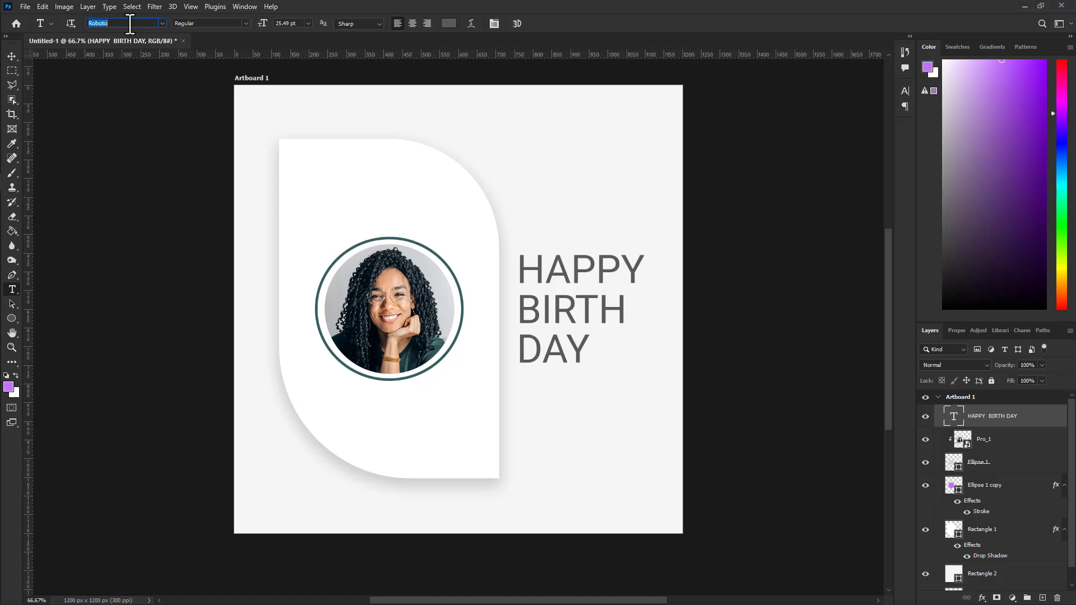
text(BE)
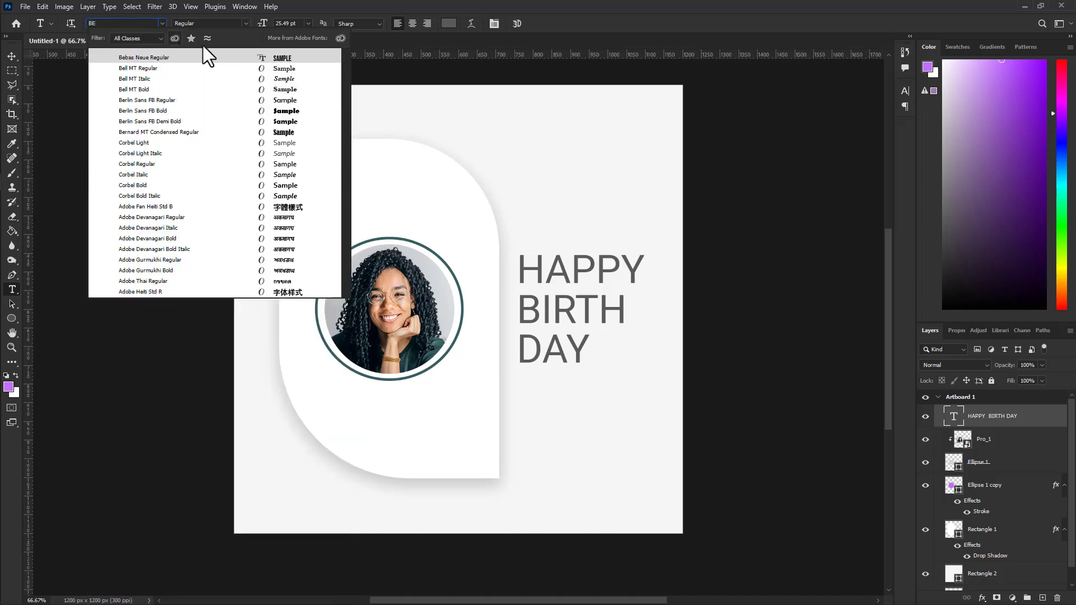
click(270, 55)
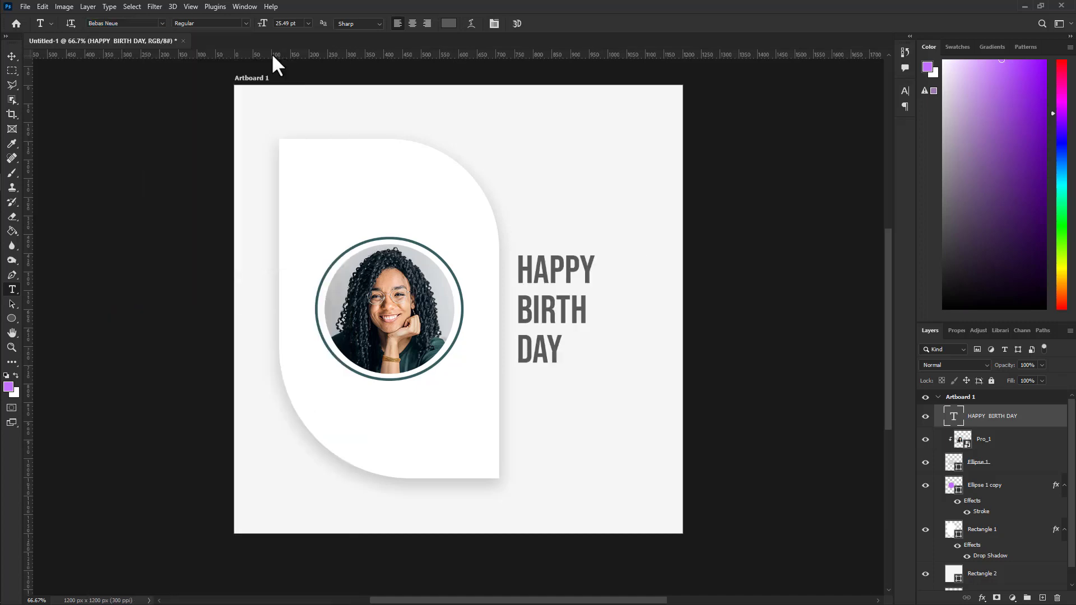
click(904, 89)
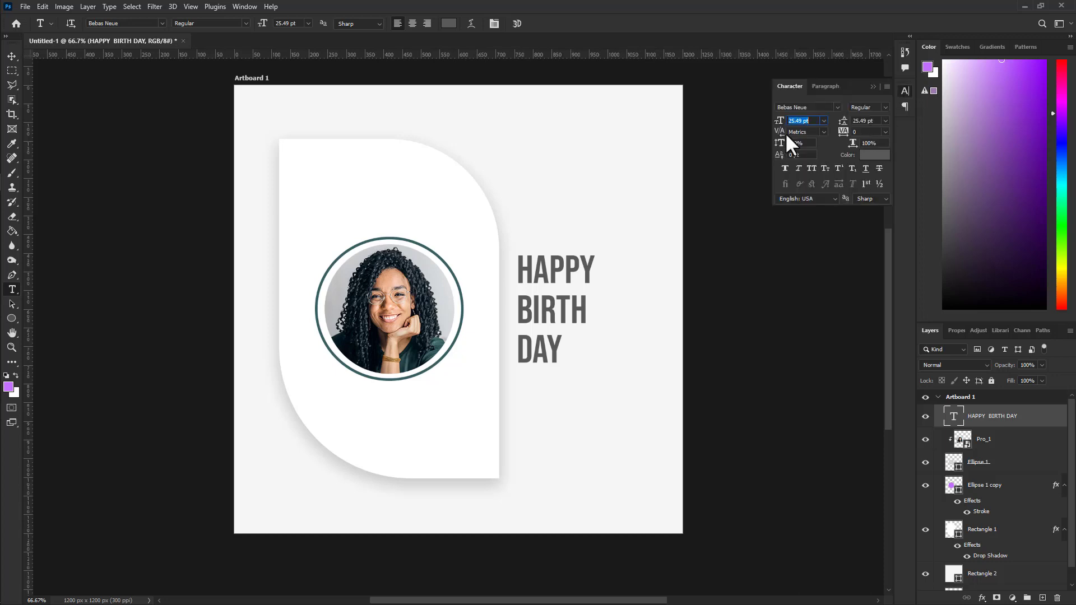
drag(785, 128, 807, 128)
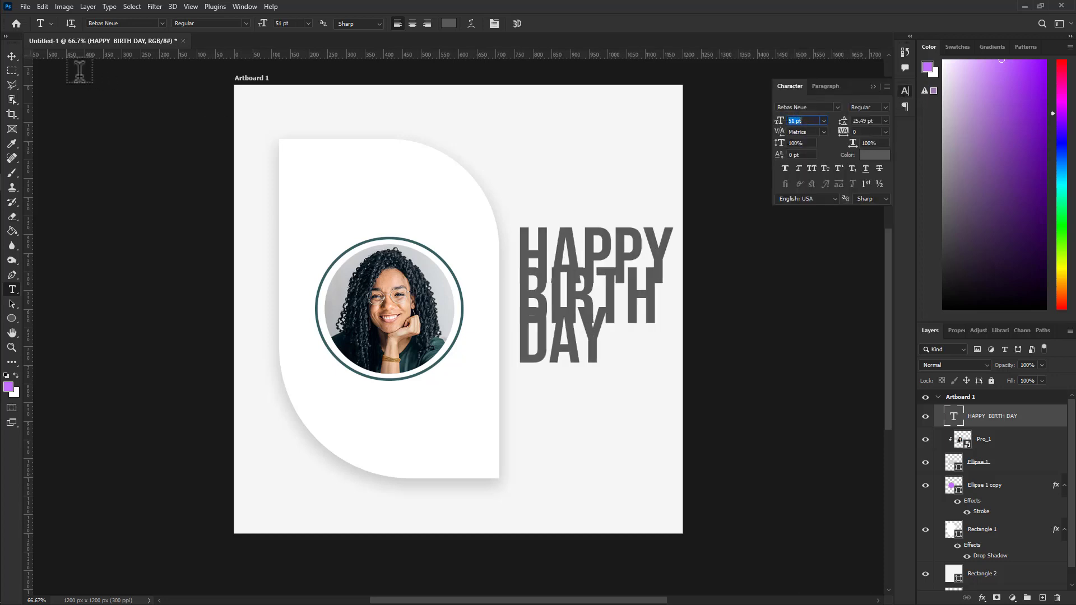
click(12, 58)
drag(533, 262, 523, 276)
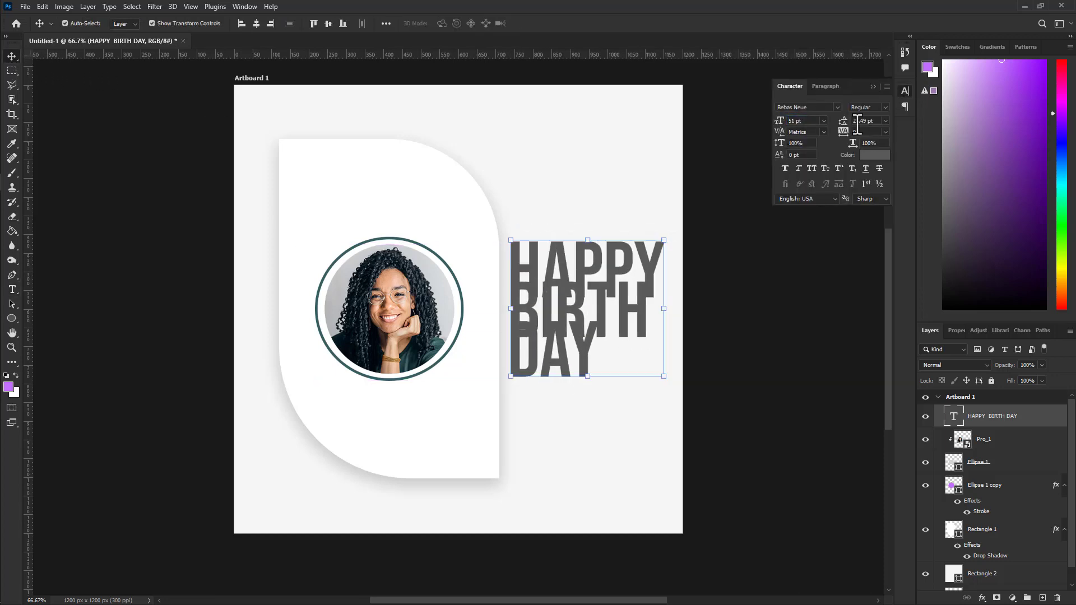
drag(844, 121, 845, 128)
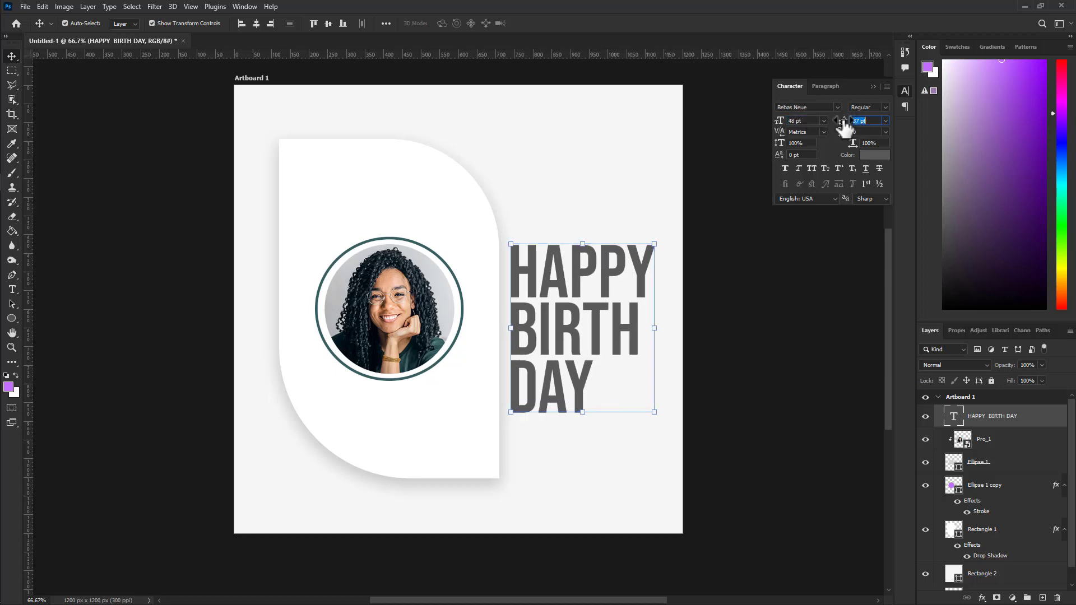
Colour the title teal 416b6d, sampled from the ring, and commit the edits.
click(874, 154)
click(463, 309)
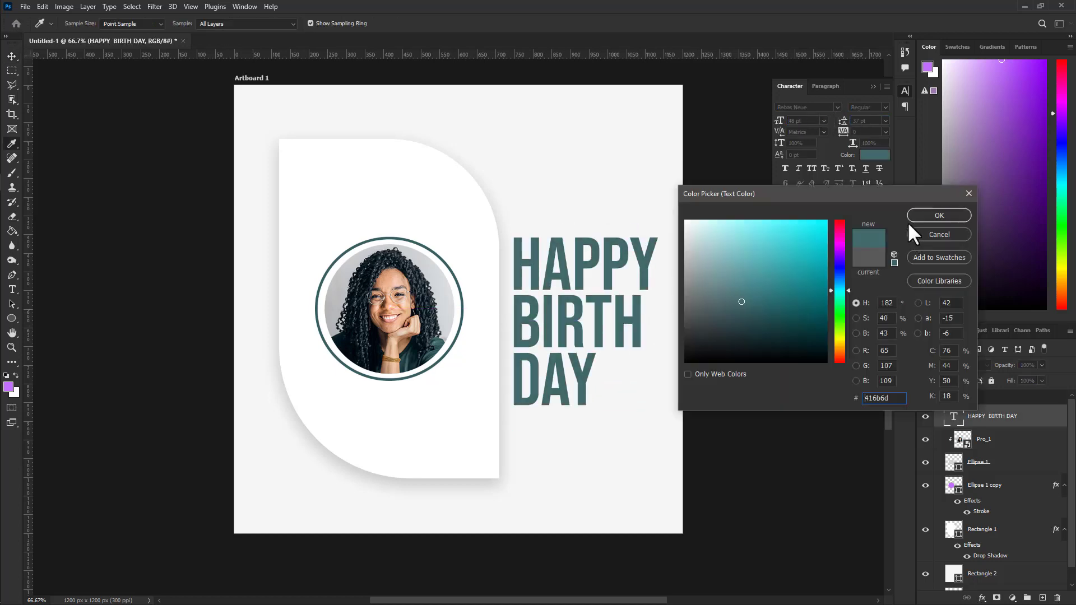
click(912, 214)
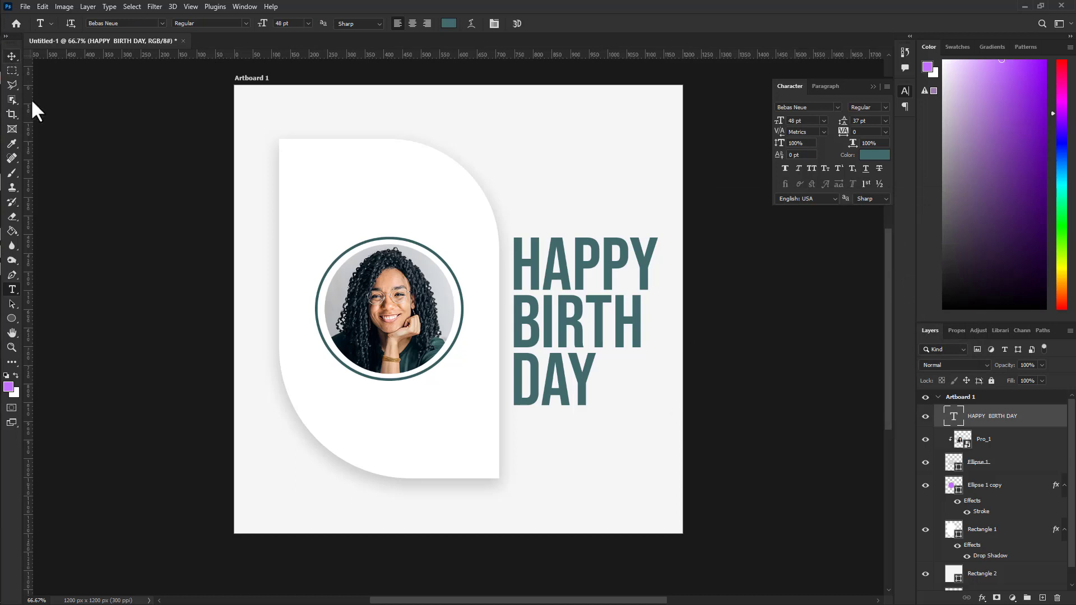
key(ctrl+Return)
key(v)
click(98, 209)
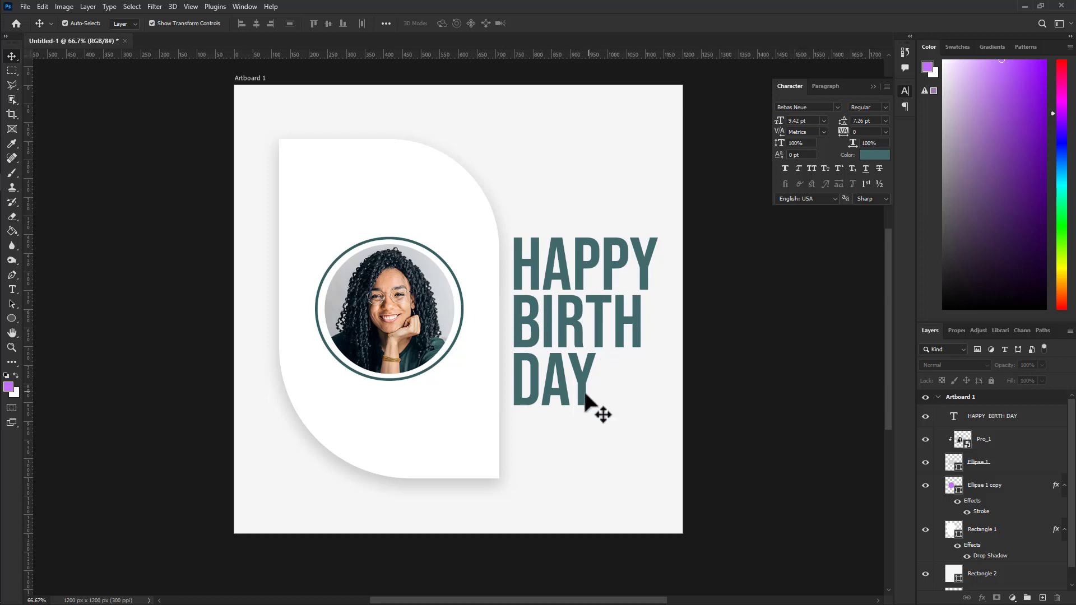
click(12, 318)
Draw a small circle beside the word DAY.
scroll(597, 381, up, 3)
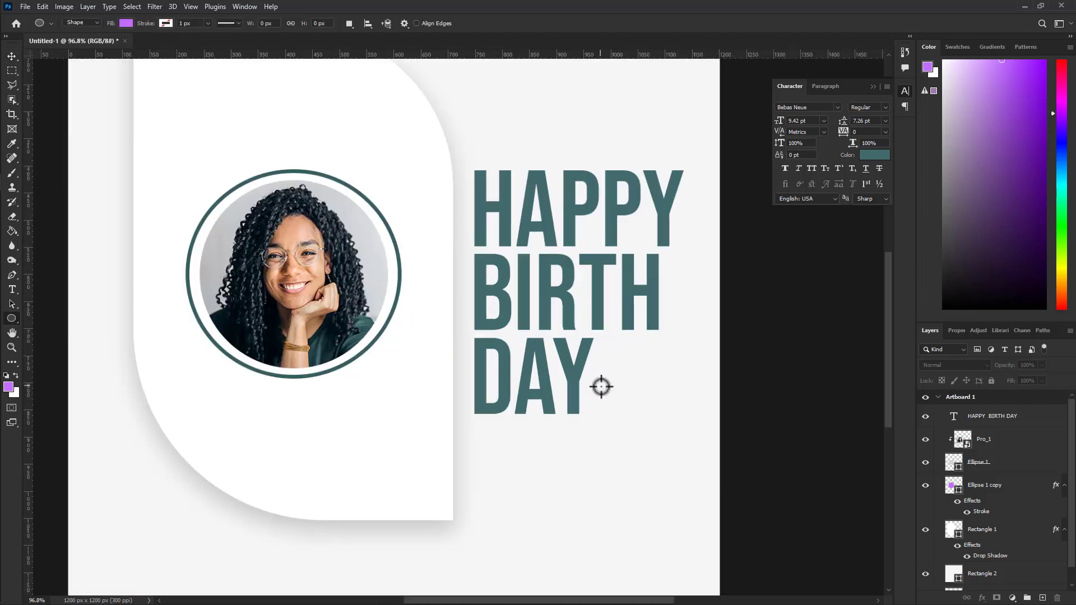
drag(595, 368, 634, 410)
key(v)
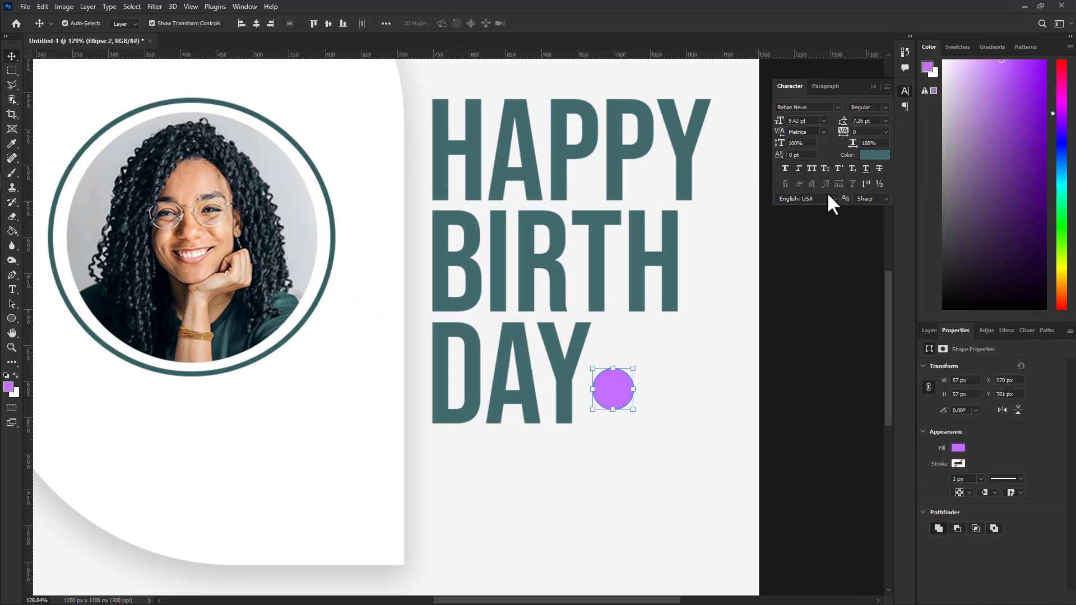
Give the new badge shape the dark navy fill 122027 and check the bar beside it.
click(930, 330)
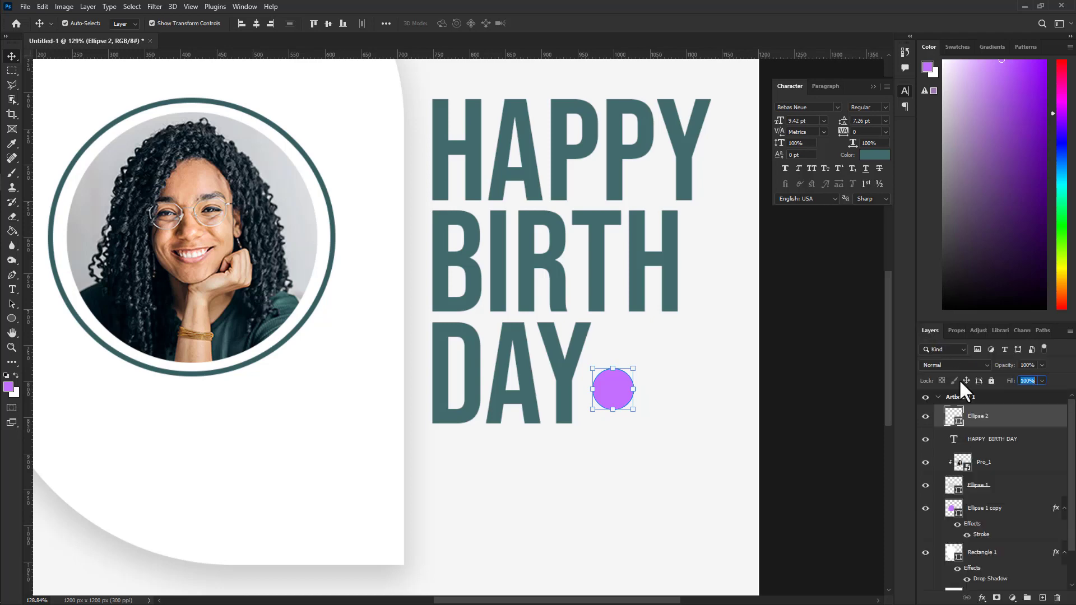
double_click(957, 419)
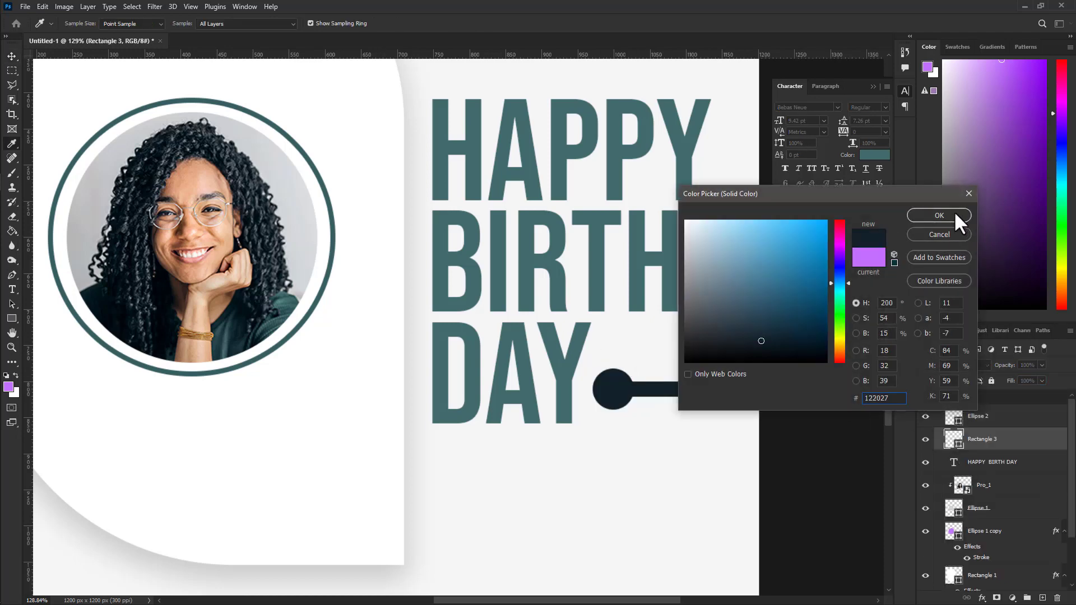
click(955, 212)
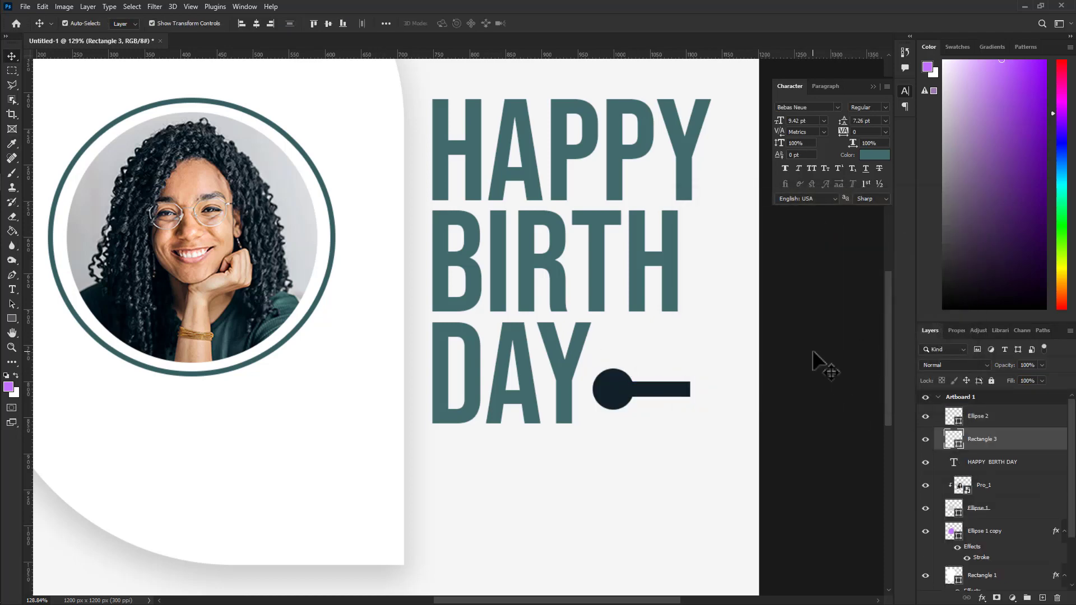
click(751, 381)
click(667, 395)
click(870, 403)
alt+scroll(588, 403, down, 4)
scroll(589, 402, down, 1)
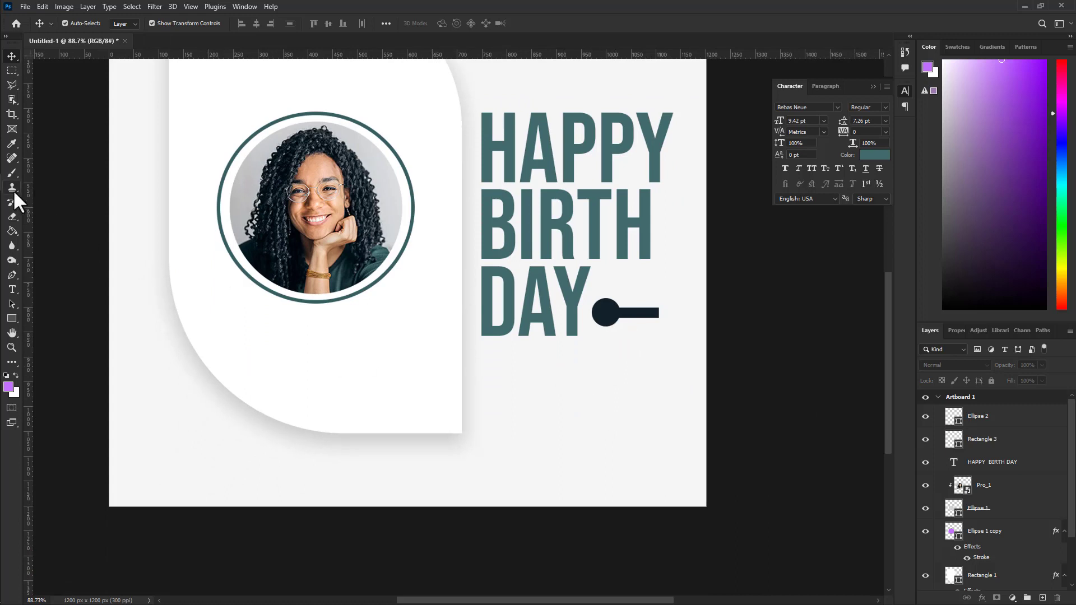
Draw a Lorem ipsum paragraph box below DAY at 4 pt.
click(12, 290)
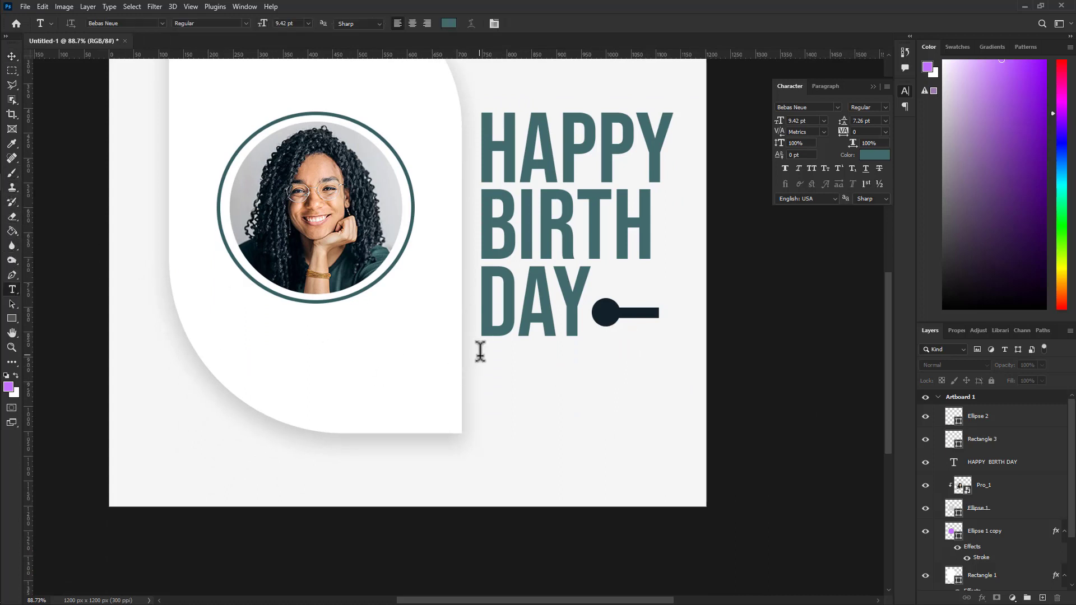
click(498, 354)
drag(481, 392, 698, 473)
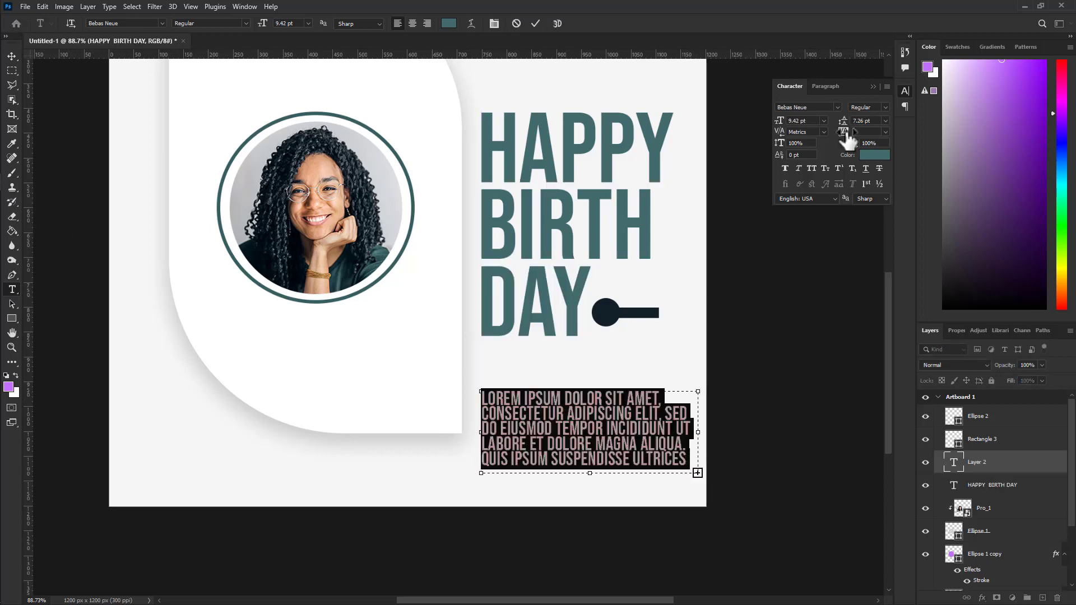
drag(781, 121, 786, 128)
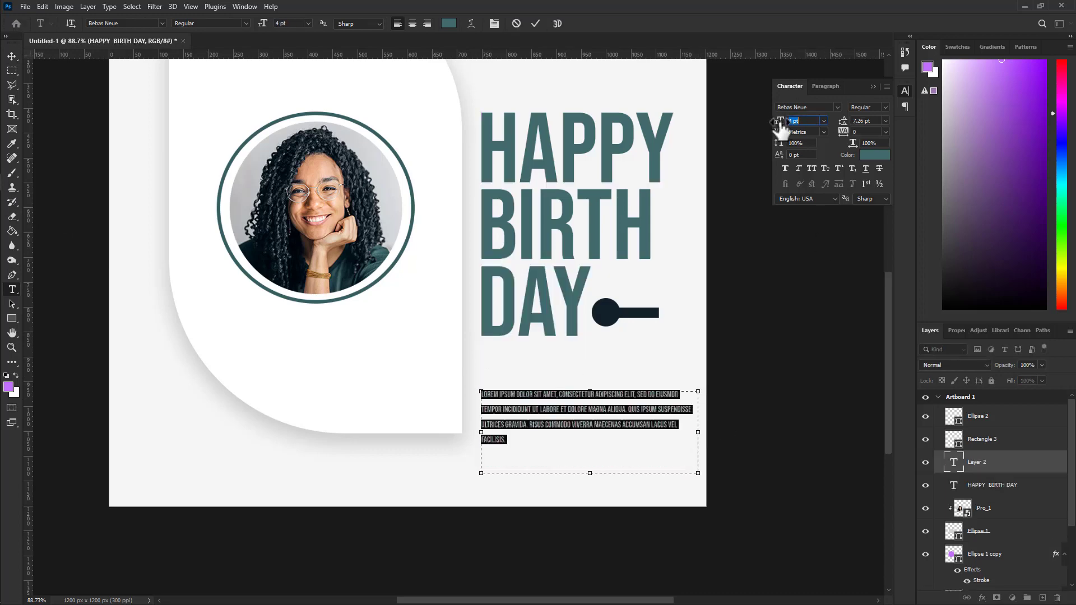
click(535, 23)
Set the paragraph to Roboto Regular and move it up closer to DAY.
text(RO)
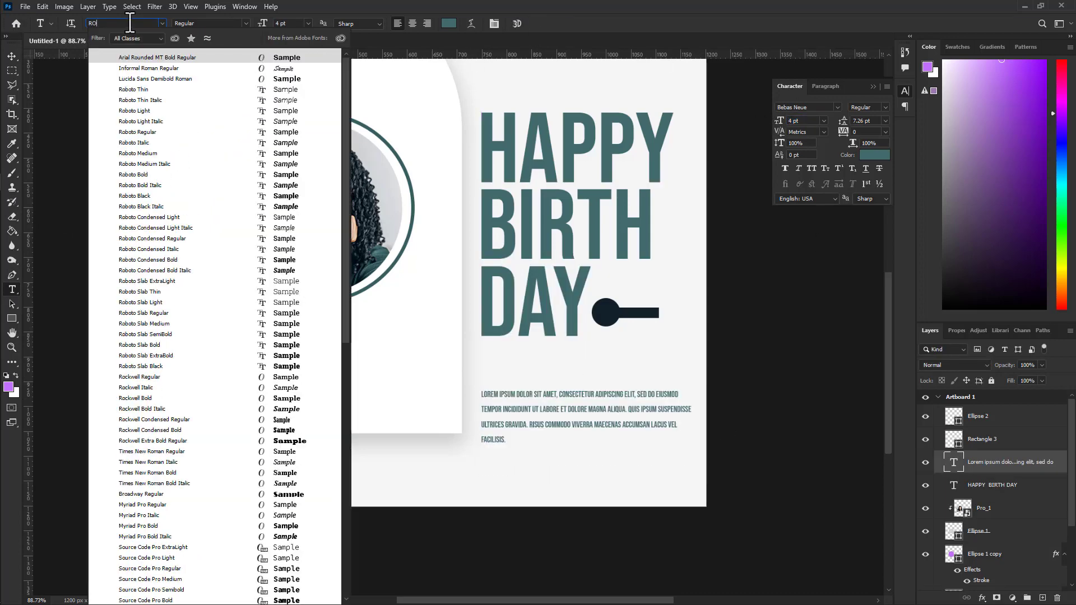
text(BO)
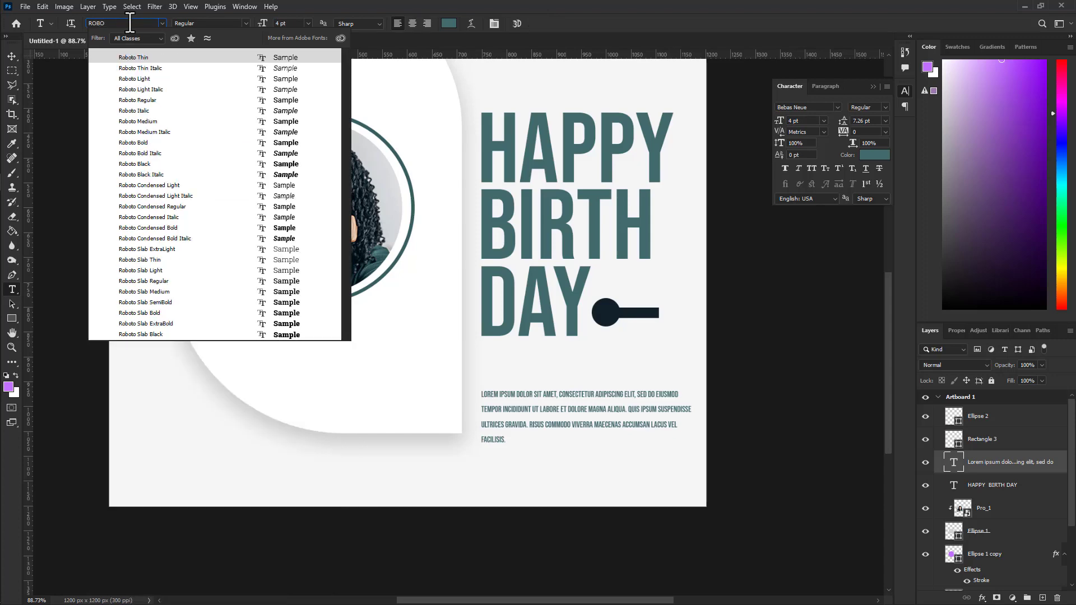
click(150, 102)
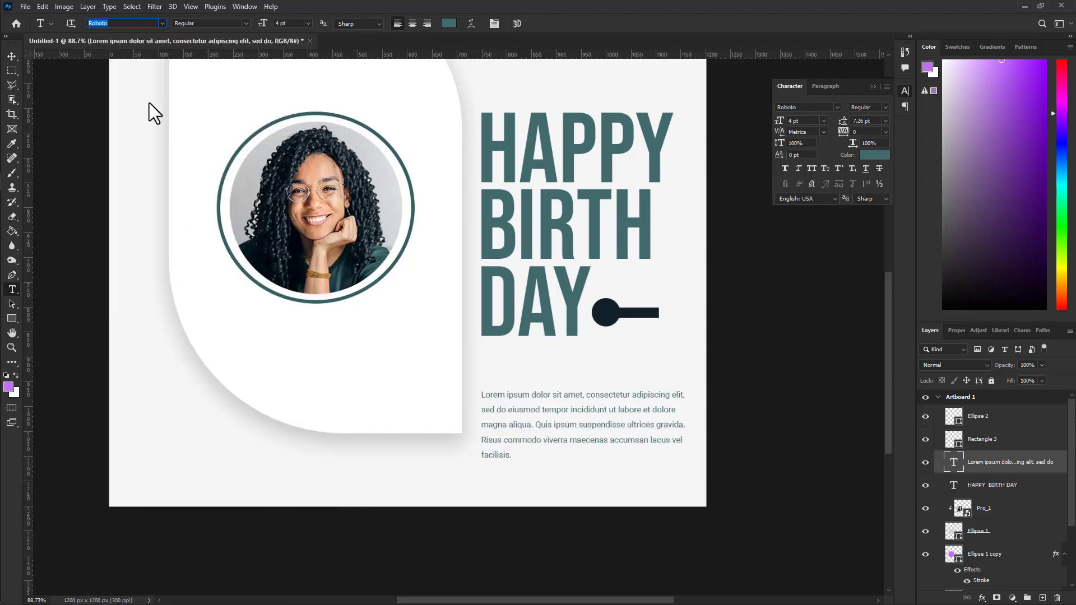
click(11, 55)
drag(531, 403, 534, 364)
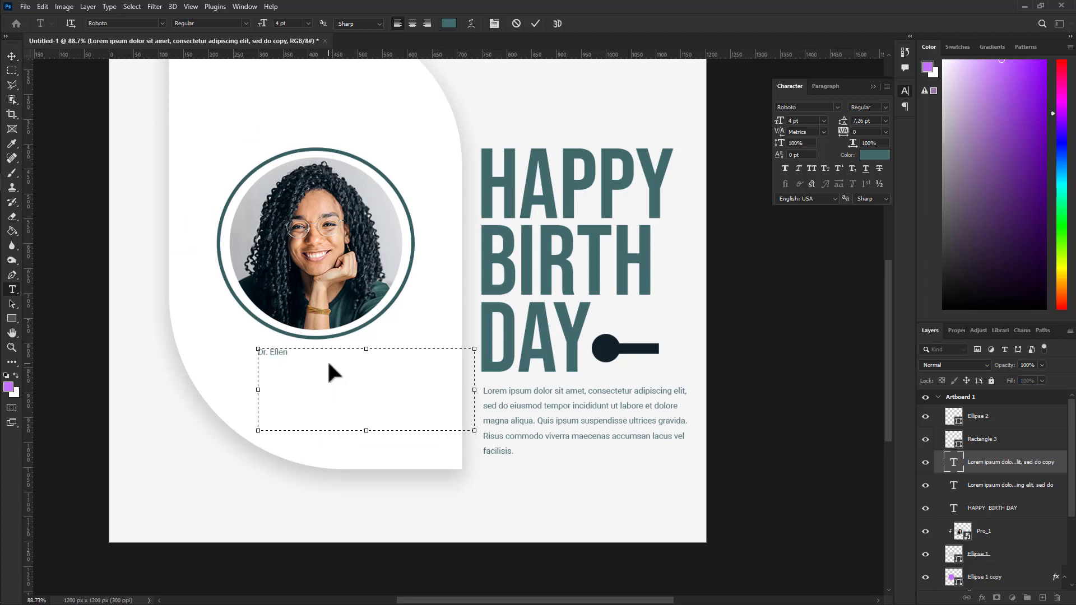
Type the person's name beneath the circular portrait and fit its text box.
drag(474, 430, 336, 388)
key(Escape)
key(v)
key(Return)
key(ctrl+z)
Change the copied line to the CEO title and enlarge the name to 133%.
double_click(334, 385)
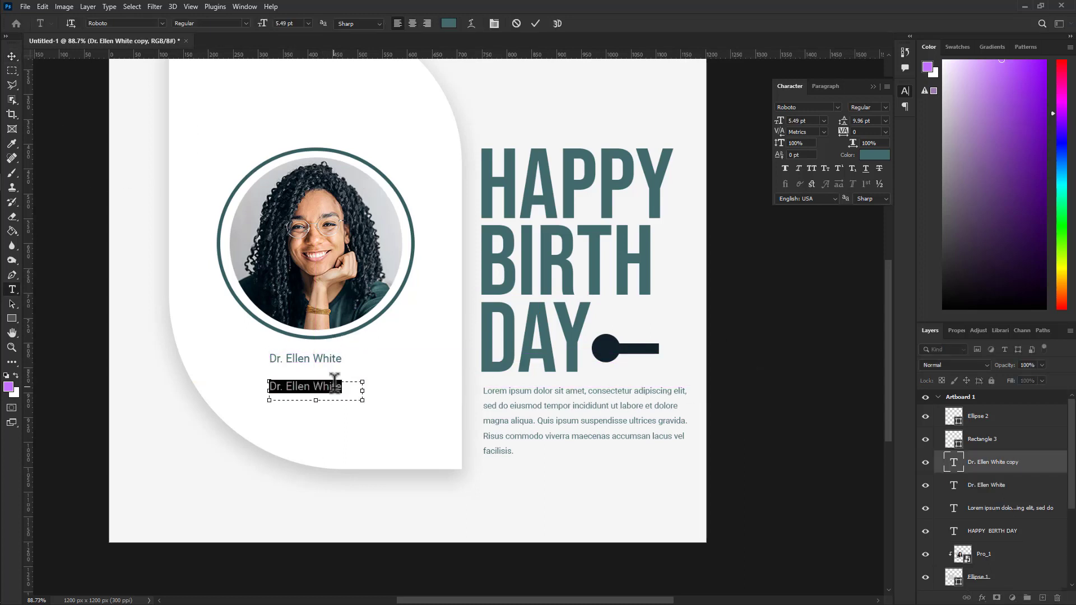
text(CEO:)
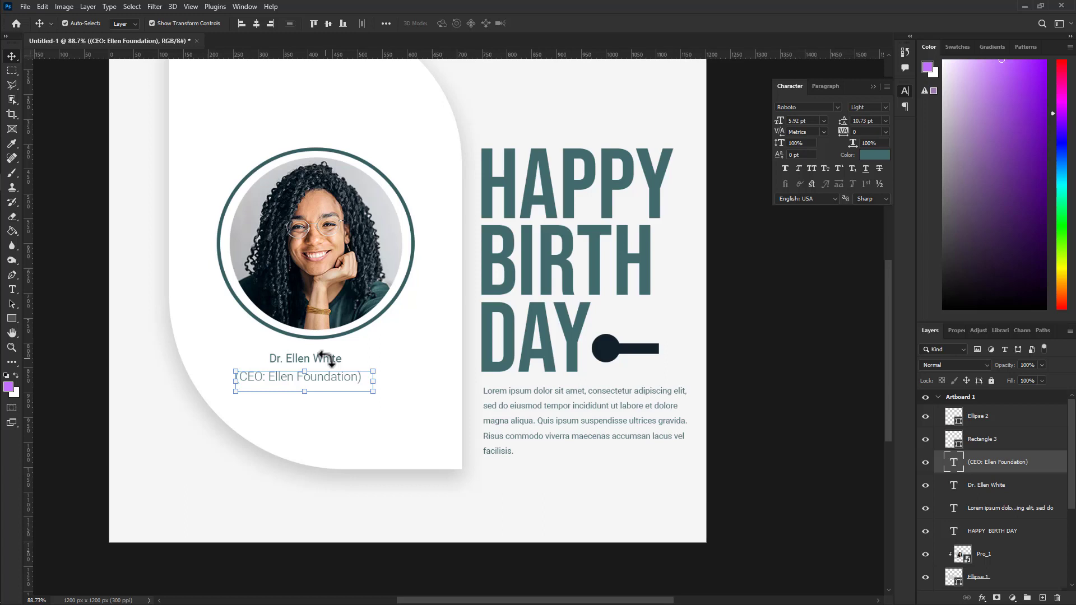
click(359, 357)
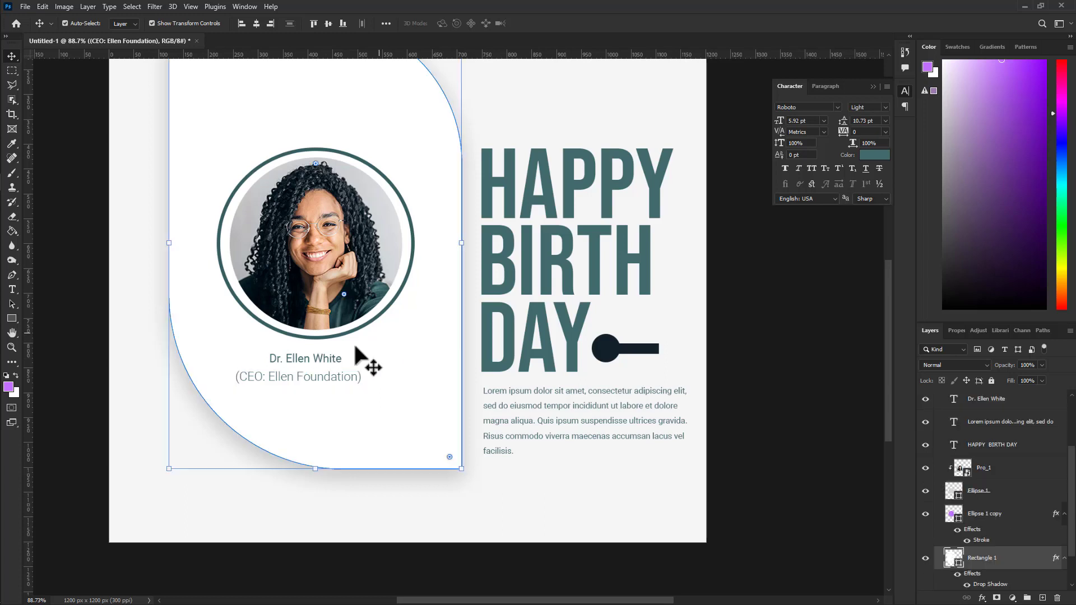
click(330, 354)
drag(362, 361, 342, 350)
click(556, 24)
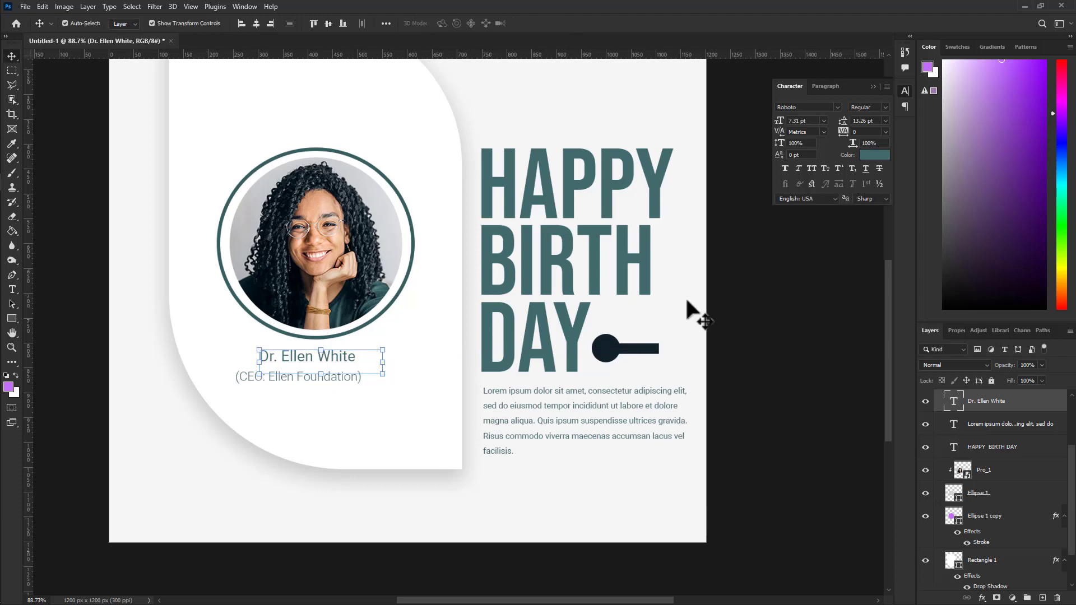
Centre the CEO title line under the name.
click(738, 379)
drag(301, 375, 312, 372)
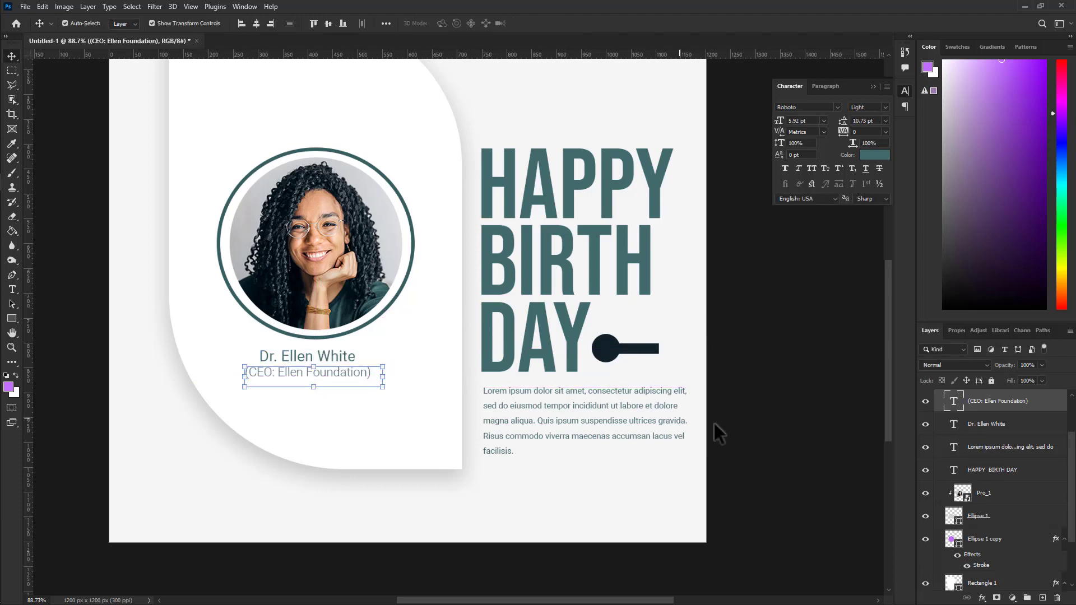
click(762, 385)
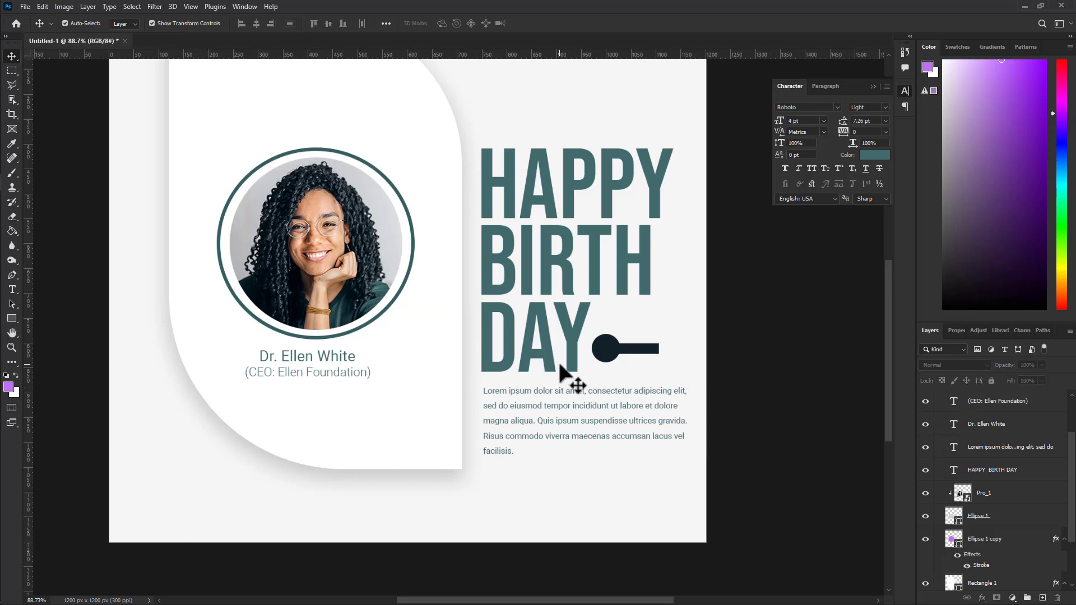
click(335, 368)
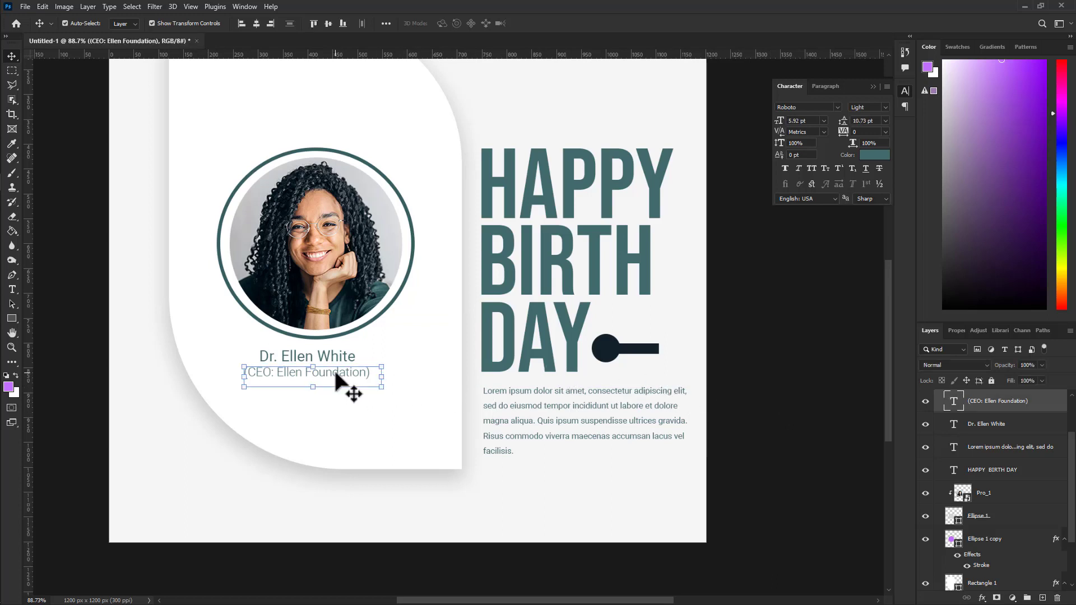
click(799, 340)
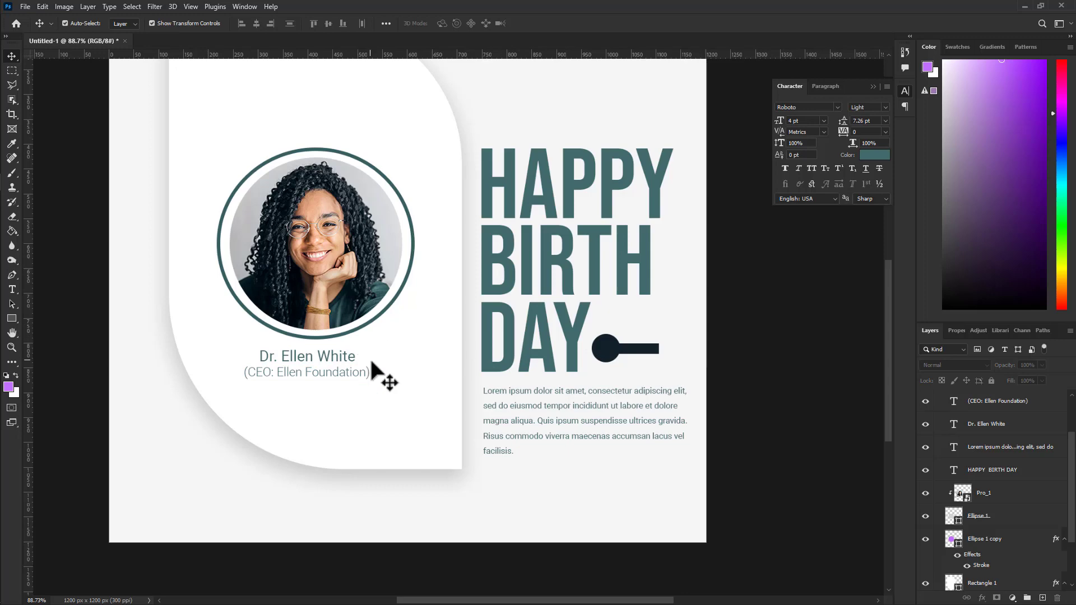
Add the 27TH JANUARY date text on the navy badge in white f6f6f6.
scroll(380, 376, up, 2)
scroll(380, 376, down, 3)
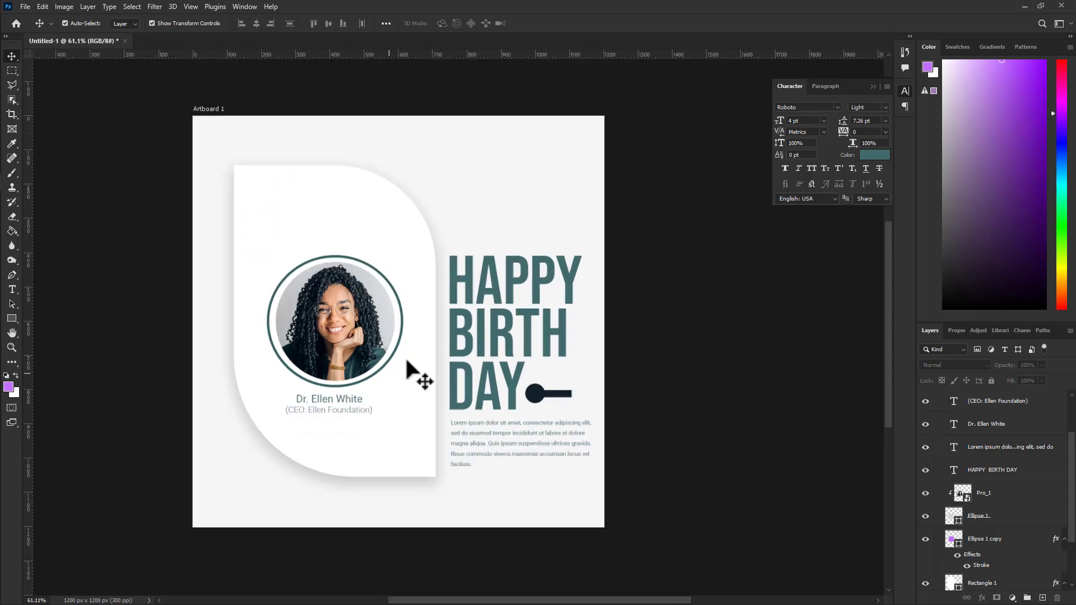
scroll(553, 428, up, 1)
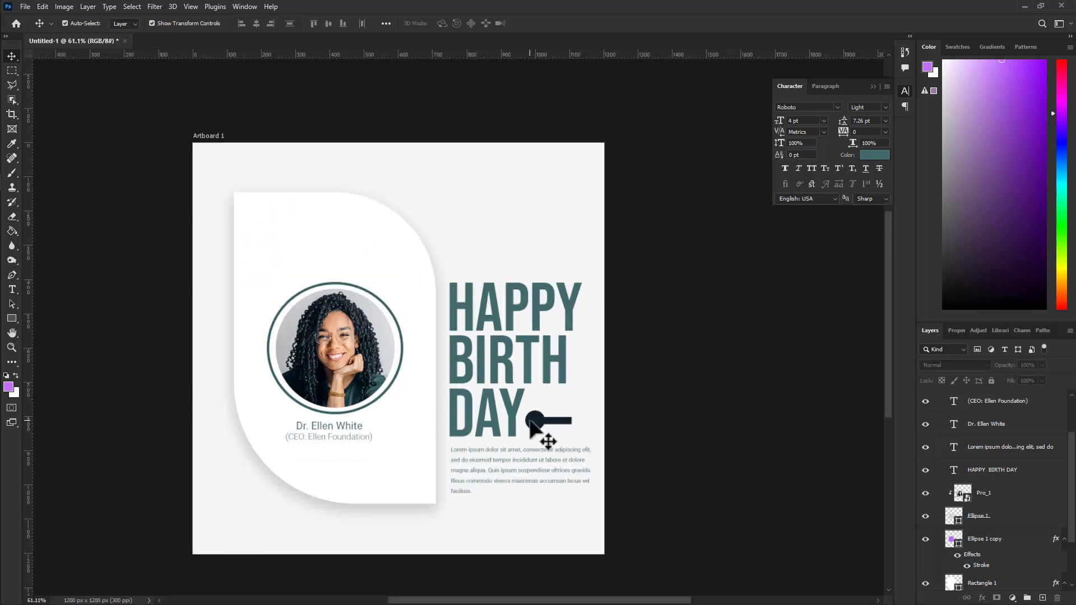
scroll(547, 449, up, 3)
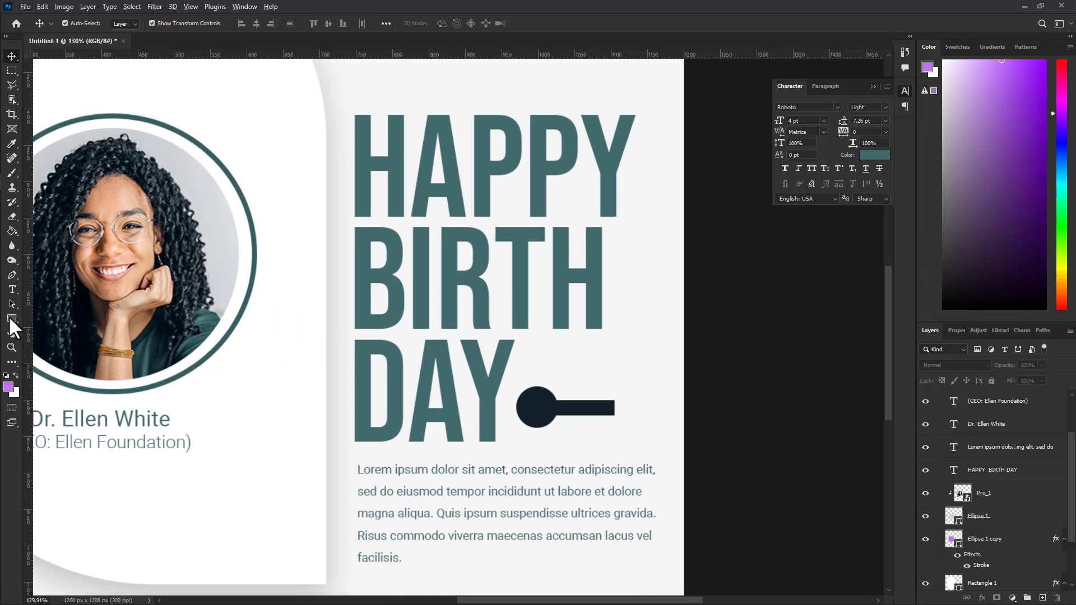
click(13, 289)
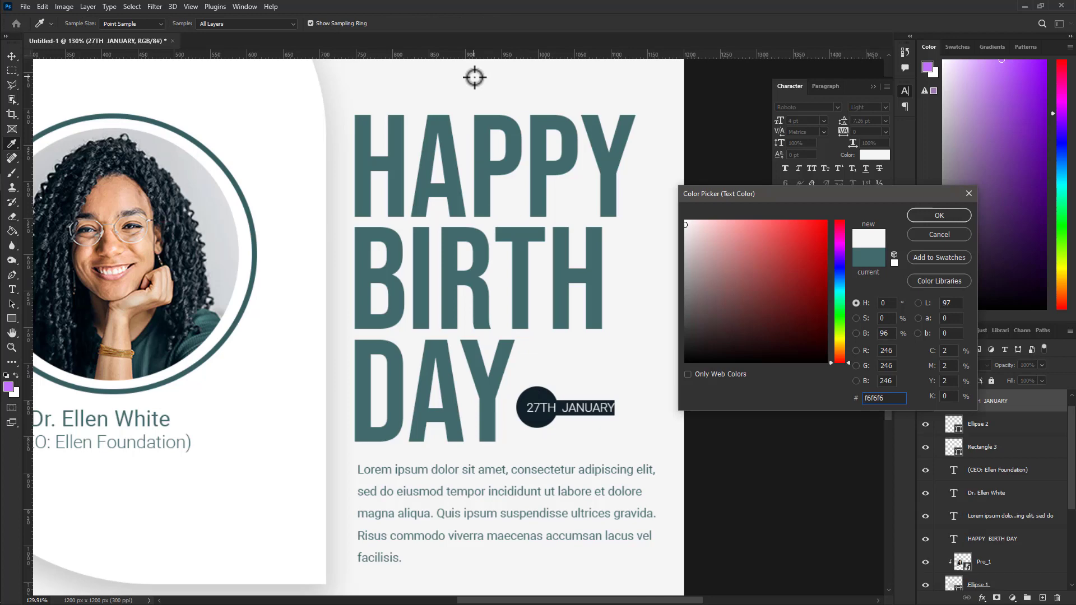
click(922, 213)
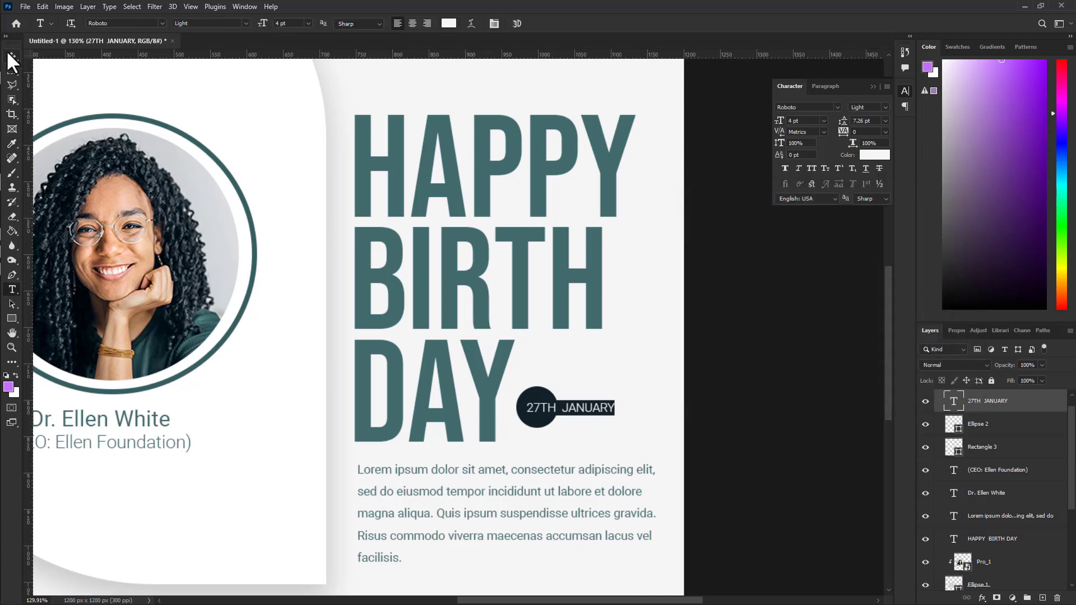
click(12, 56)
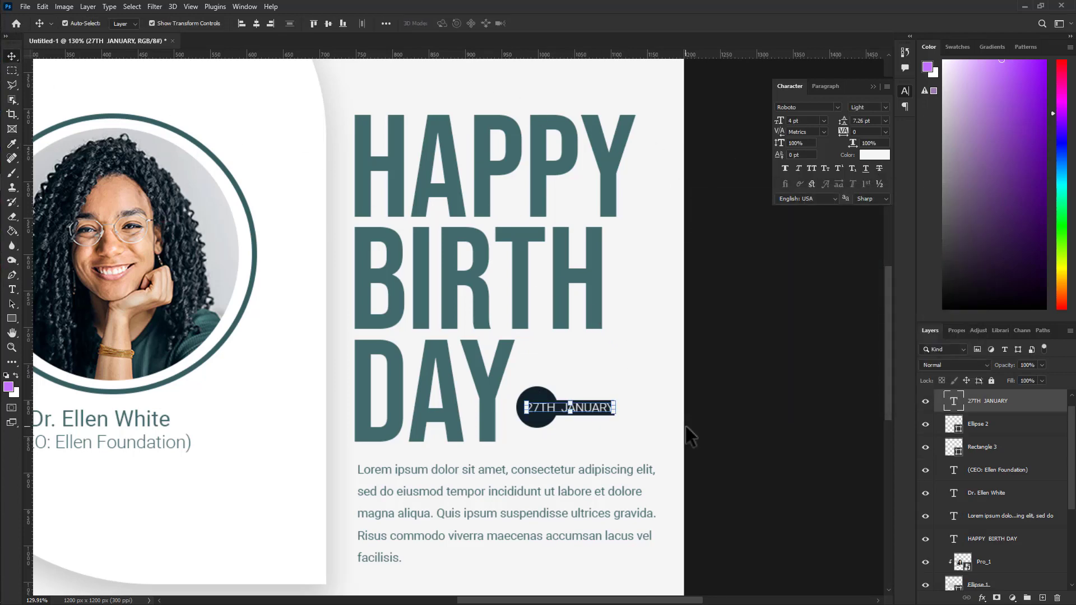
click(723, 419)
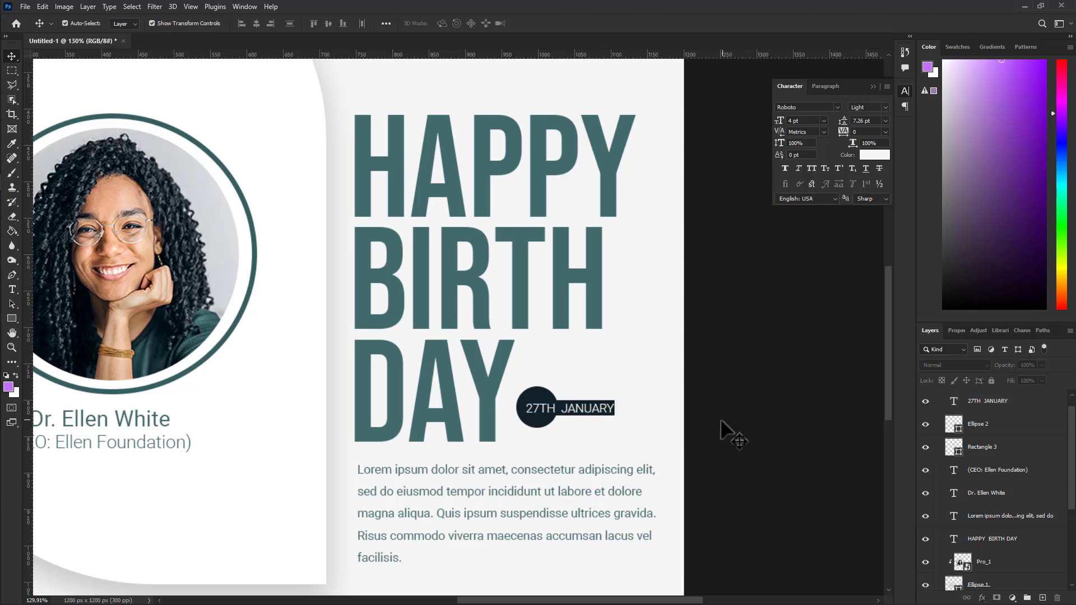
click(586, 413)
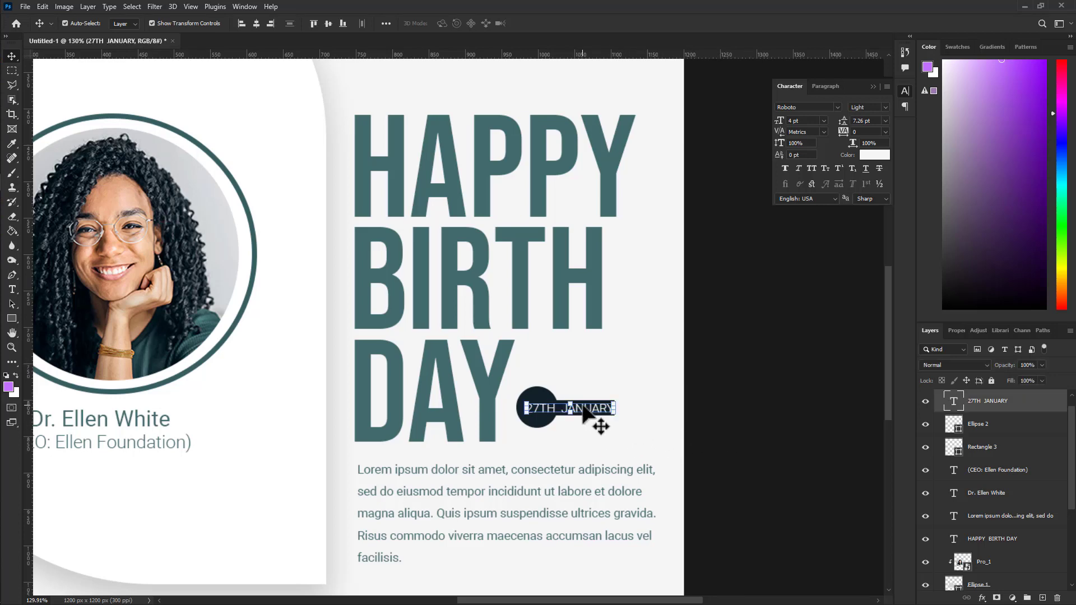
click(756, 421)
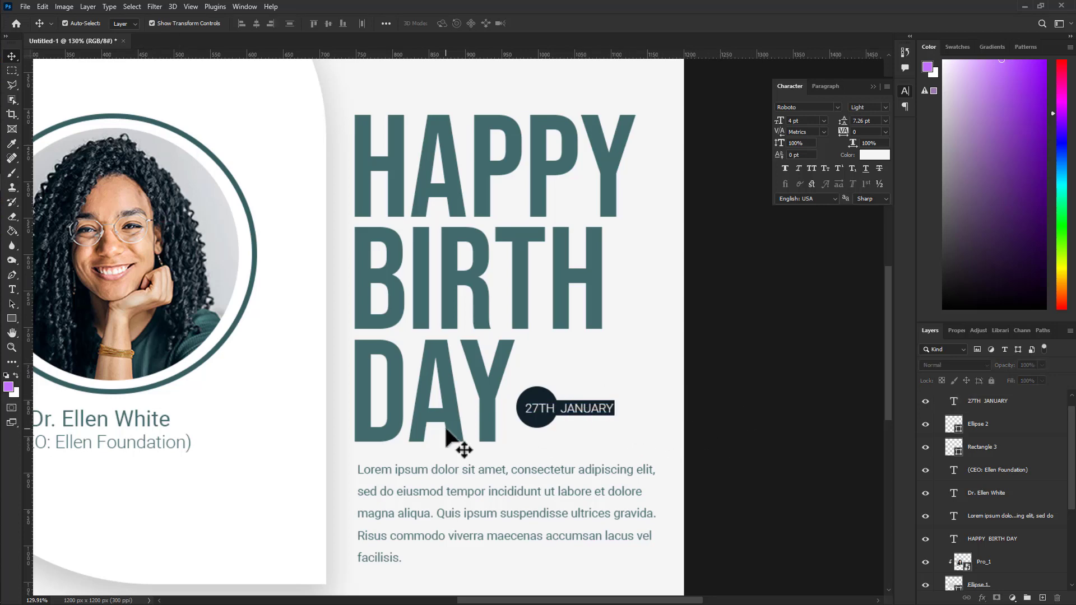
scroll(456, 446, down, 4)
scroll(447, 431, up, 2)
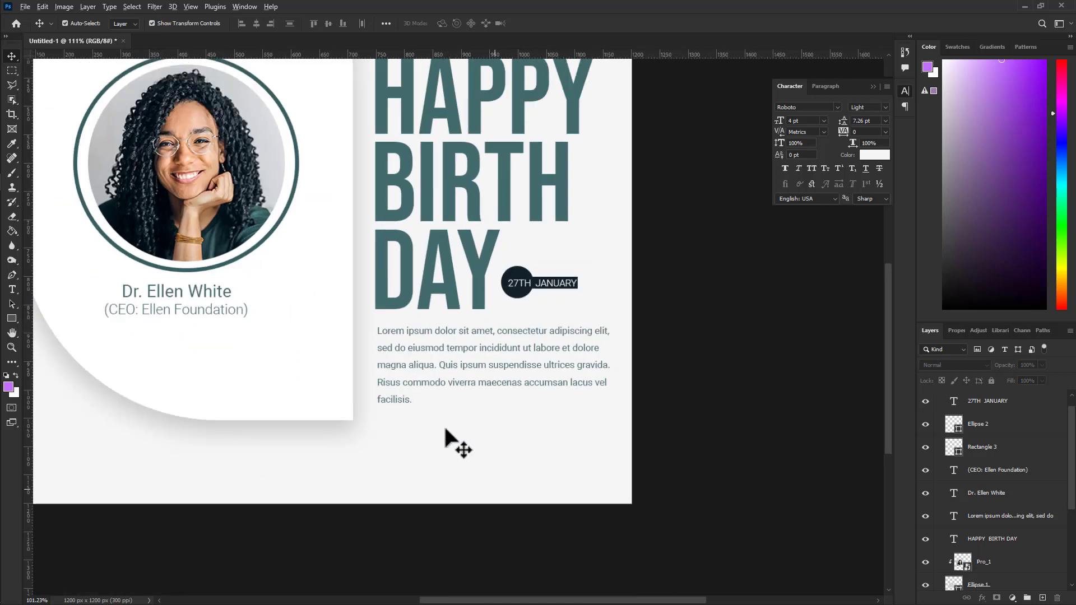
scroll(447, 432, down, 2)
scroll(447, 432, up, 1)
scroll(447, 436, left, 2)
scroll(447, 436, up, 1)
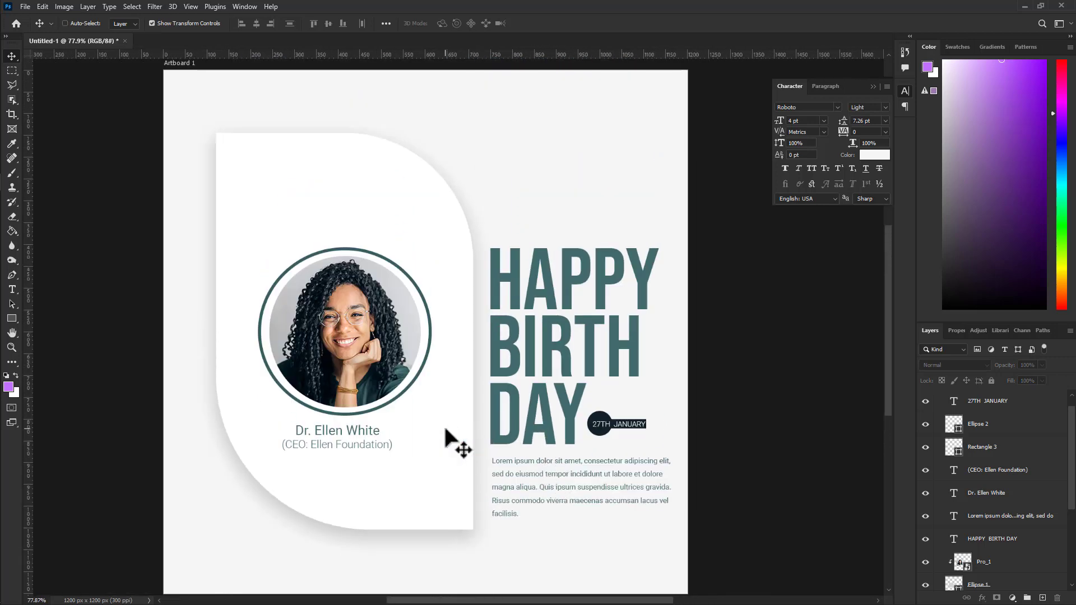
scroll(447, 432, down, 2)
scroll(457, 404, down, 1)
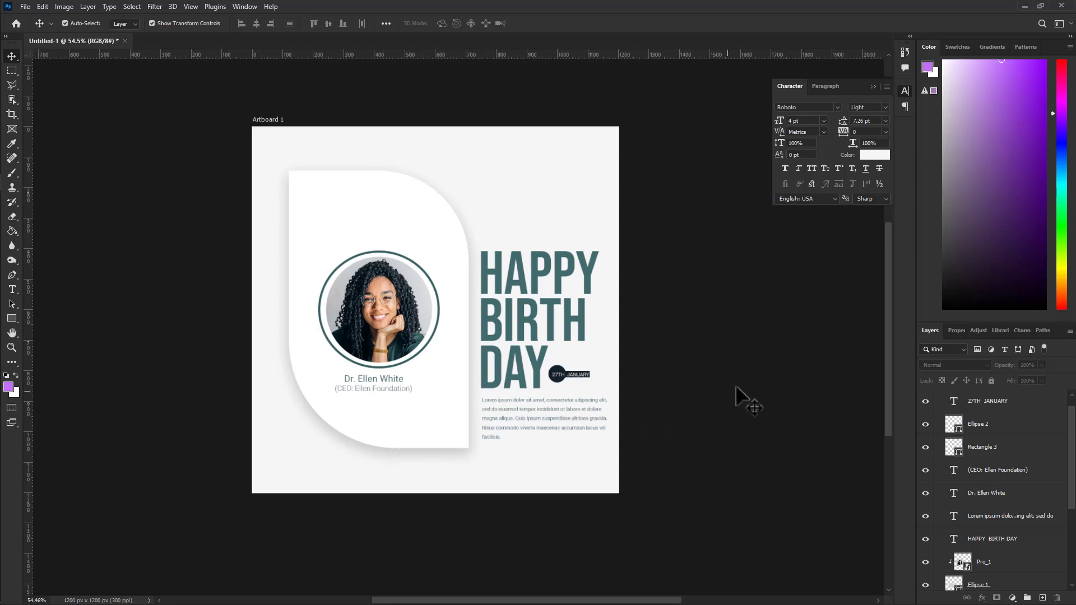
scroll(540, 437, up, 1)
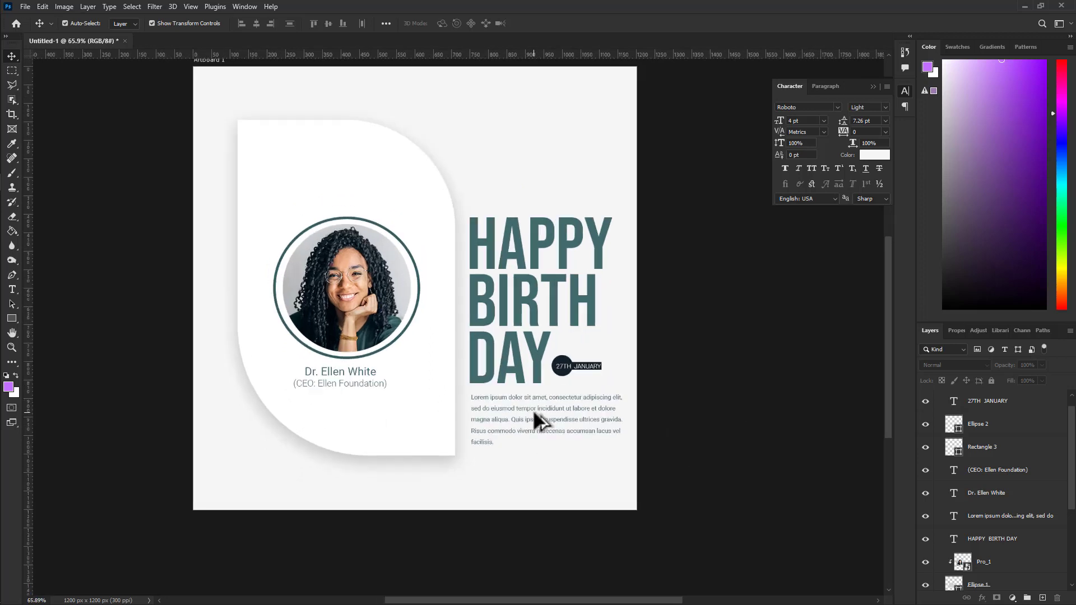
click(532, 409)
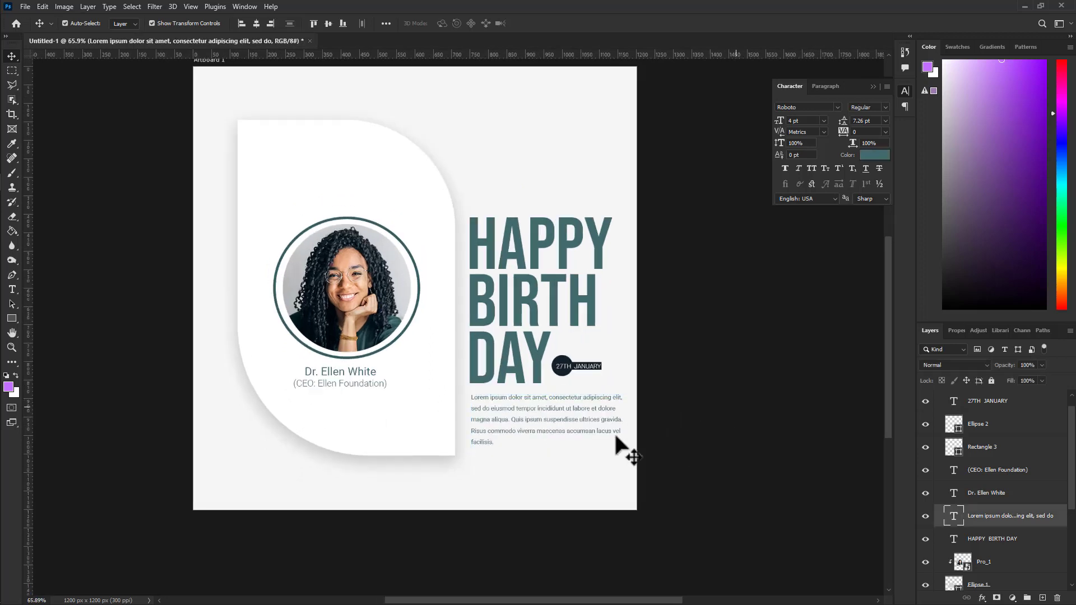
scroll(545, 415, up, 1)
scroll(545, 414, down, 1)
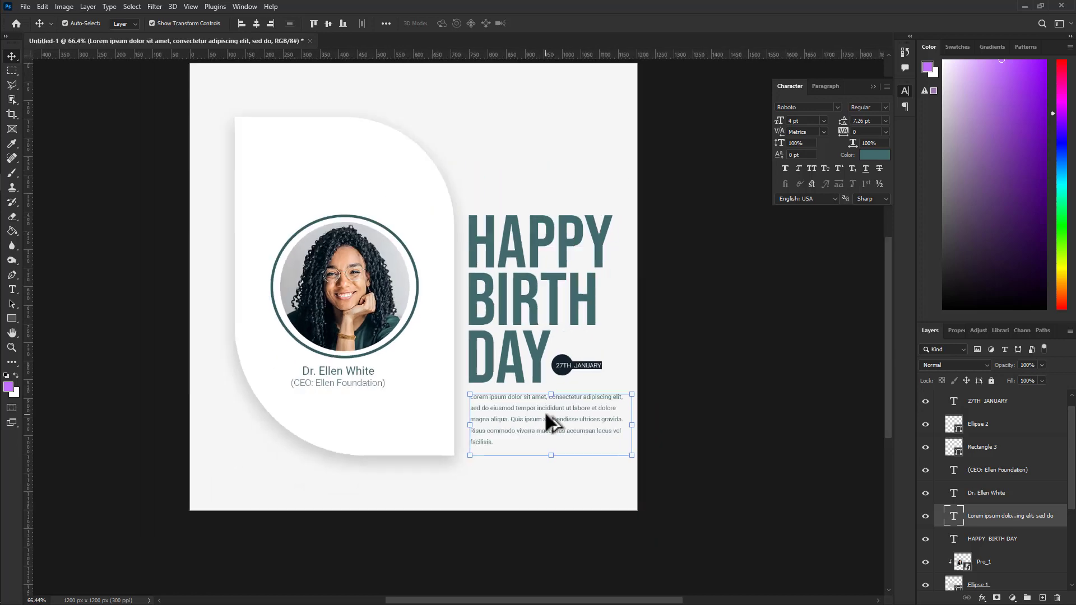
click(689, 377)
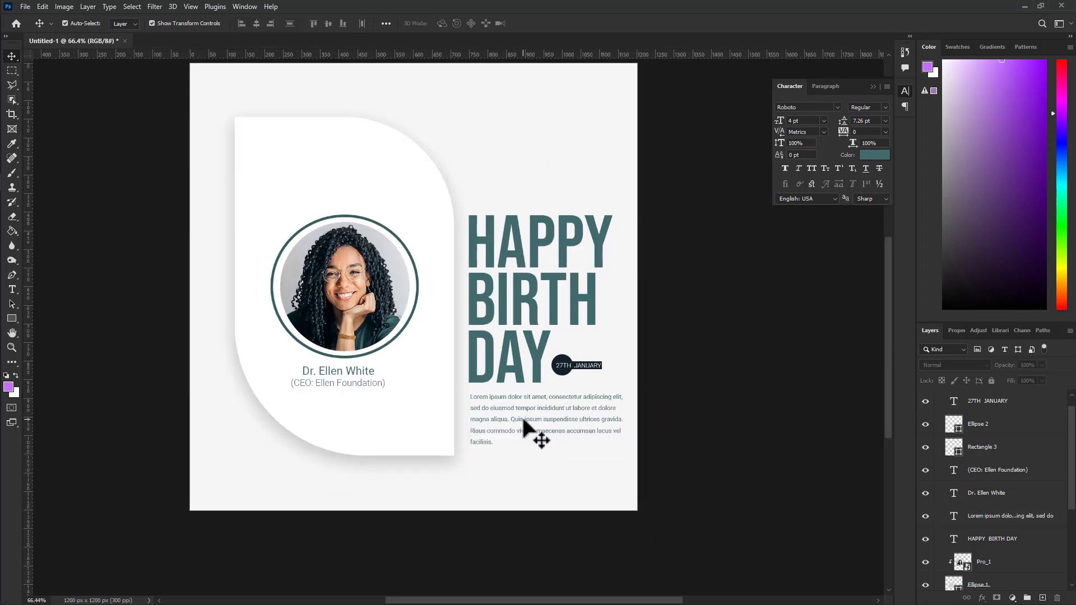